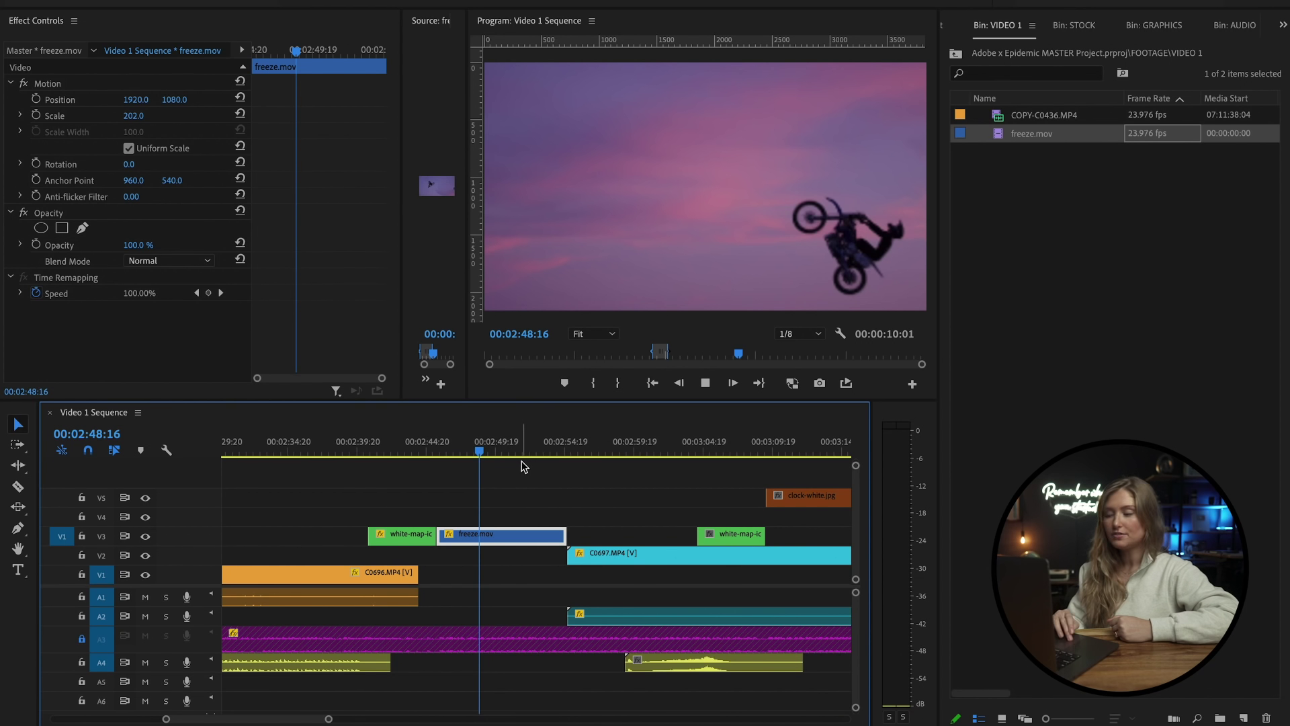
# - Play the motorbike flip, stop on the frame to freeze, and bring up freeze.mov's clip options
pyautogui.press('space')
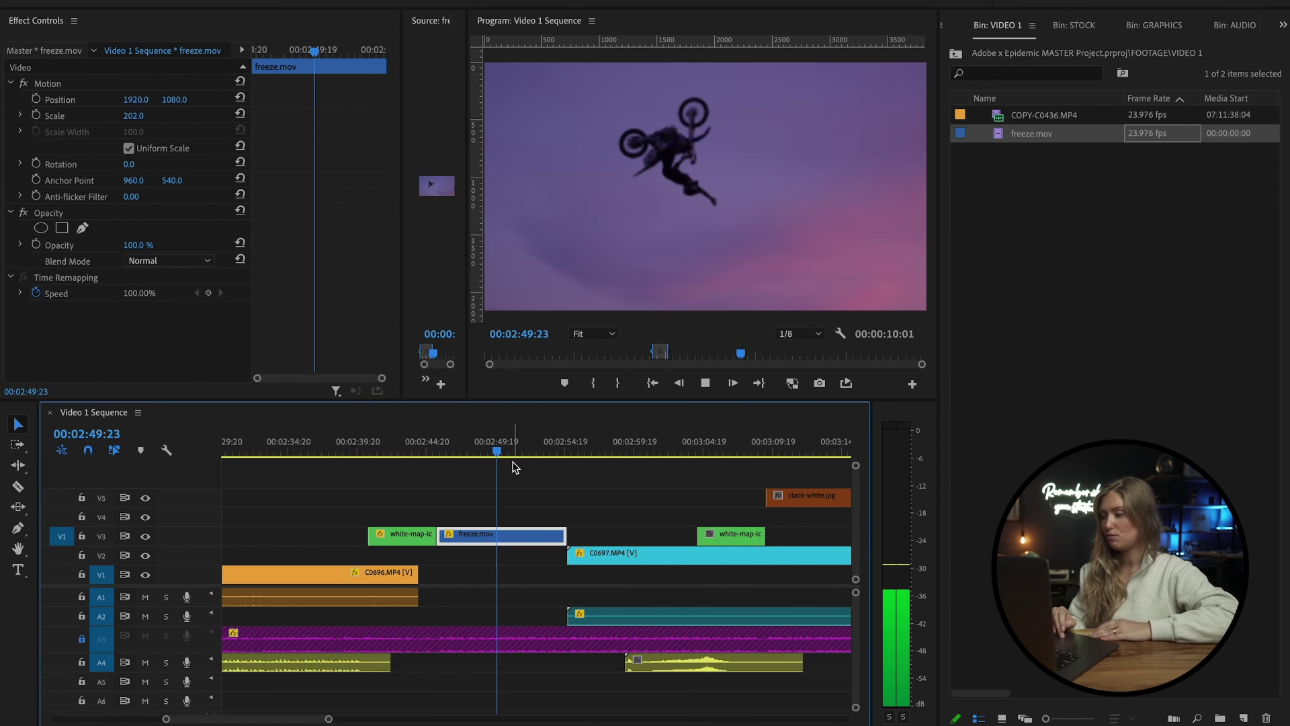
pyautogui.press('space')
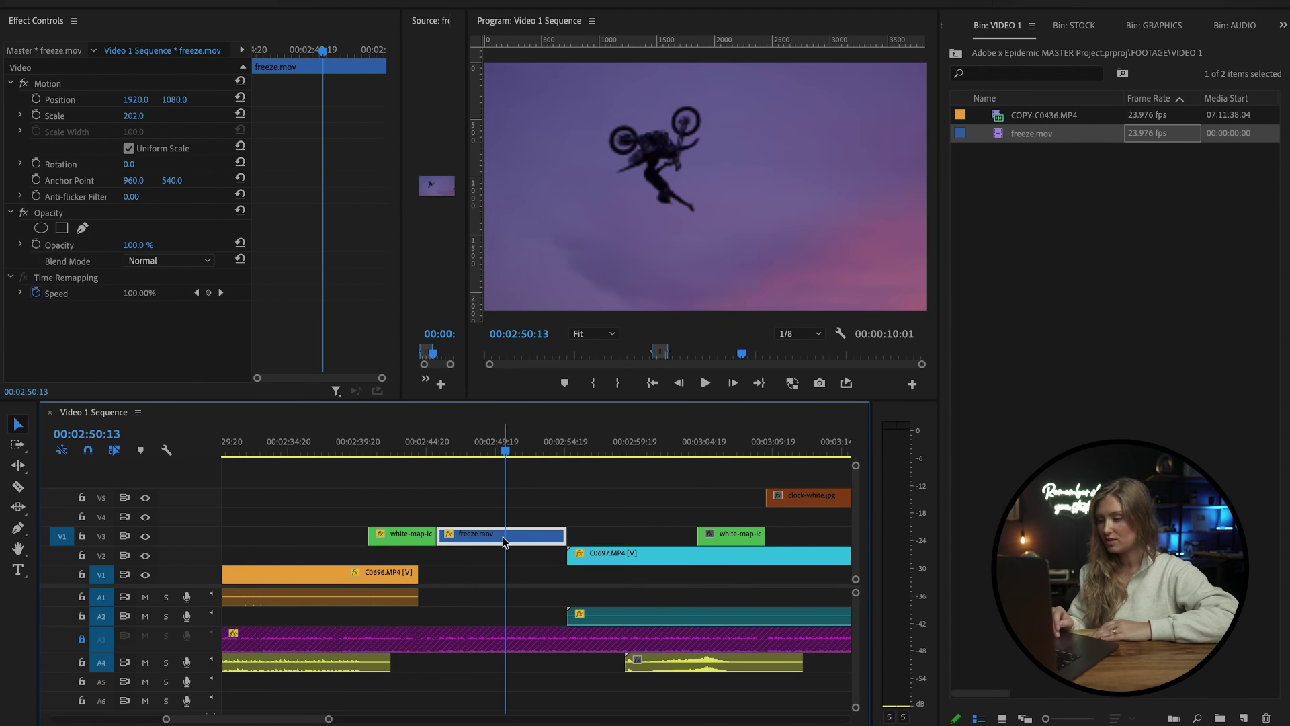
pyautogui.rightClick(507, 536)
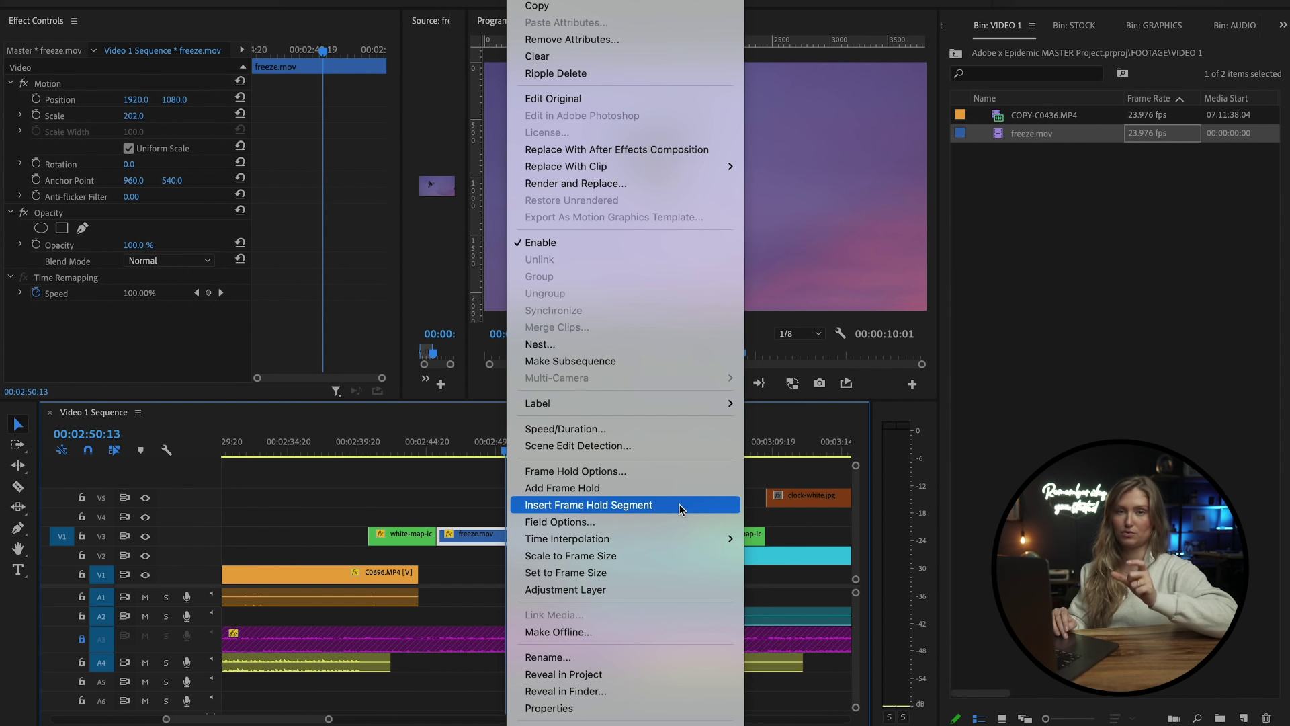
# - Insert a frame hold segment into freeze.mov and preview it from 00:02:48:11
pyautogui.click(679, 502)
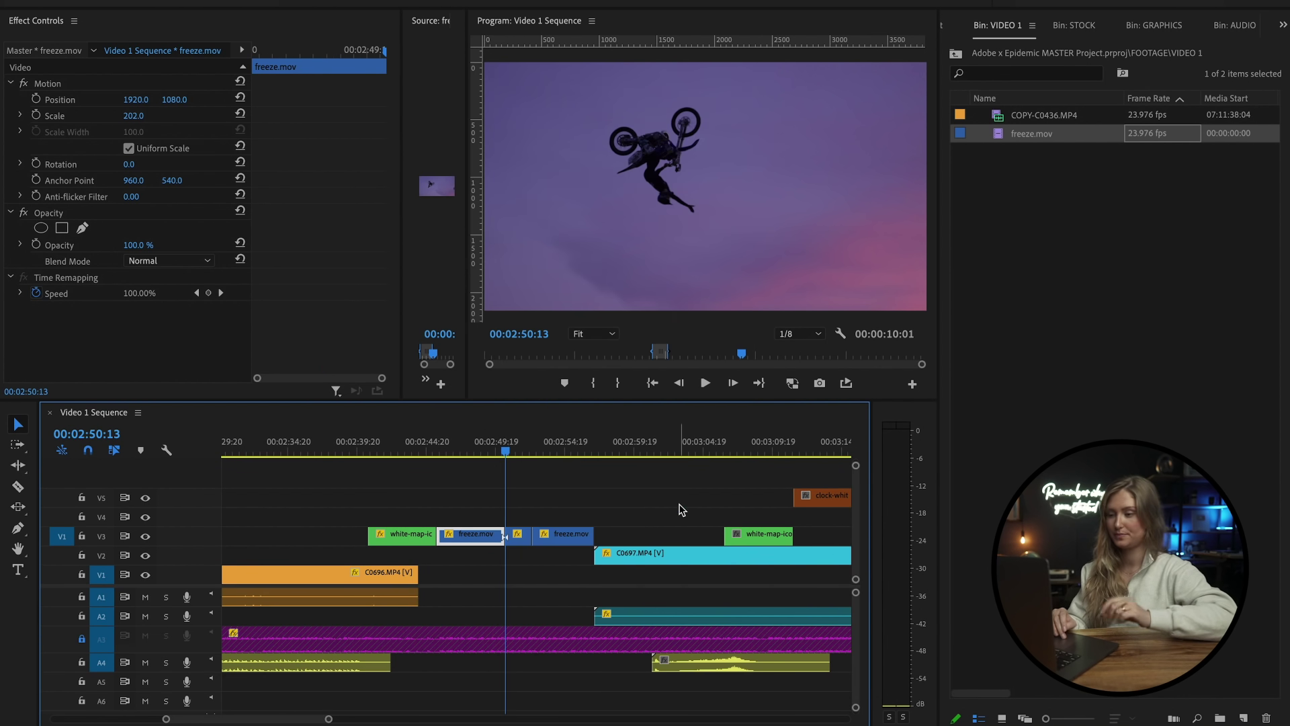
pyautogui.click(479, 451)
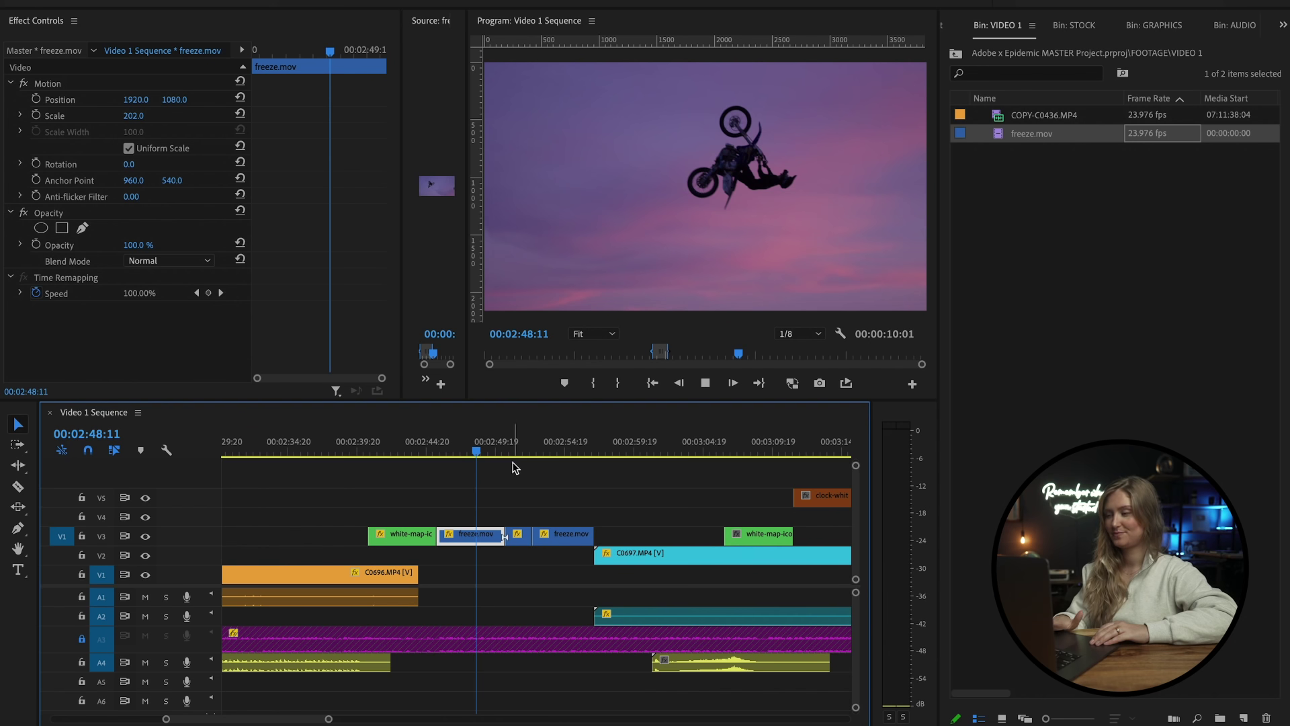
pyautogui.press('space')
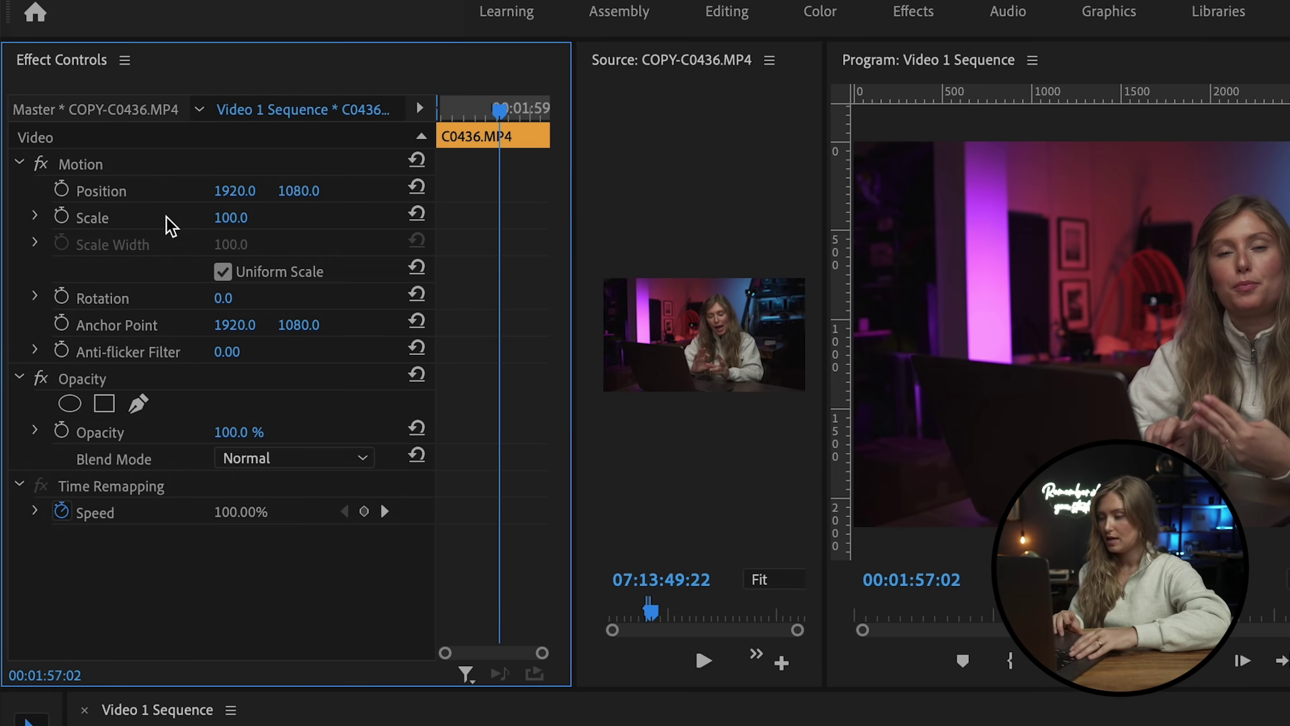
# - Set C0436.MP4's Scale to 116 in Motion and add a starting Scale keyframe
pyautogui.click(127, 168)
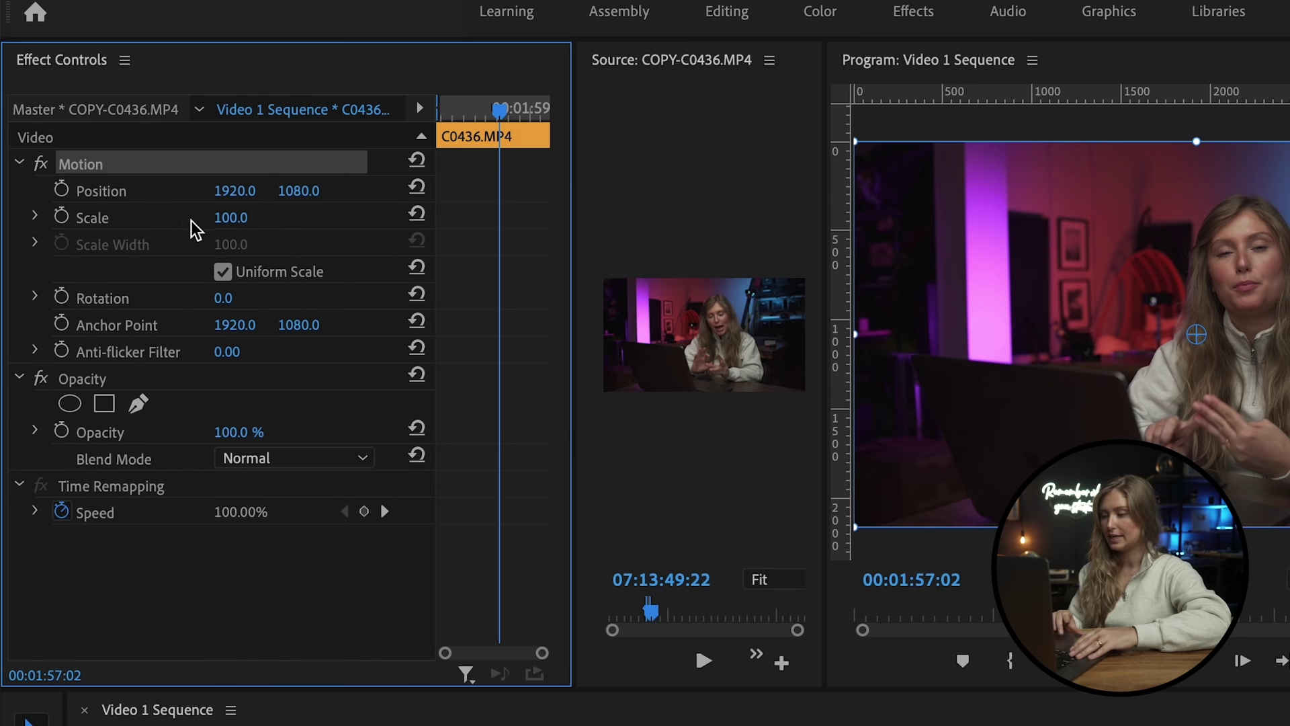
pyautogui.moveTo(233, 225); pyautogui.dragTo(397, 216)
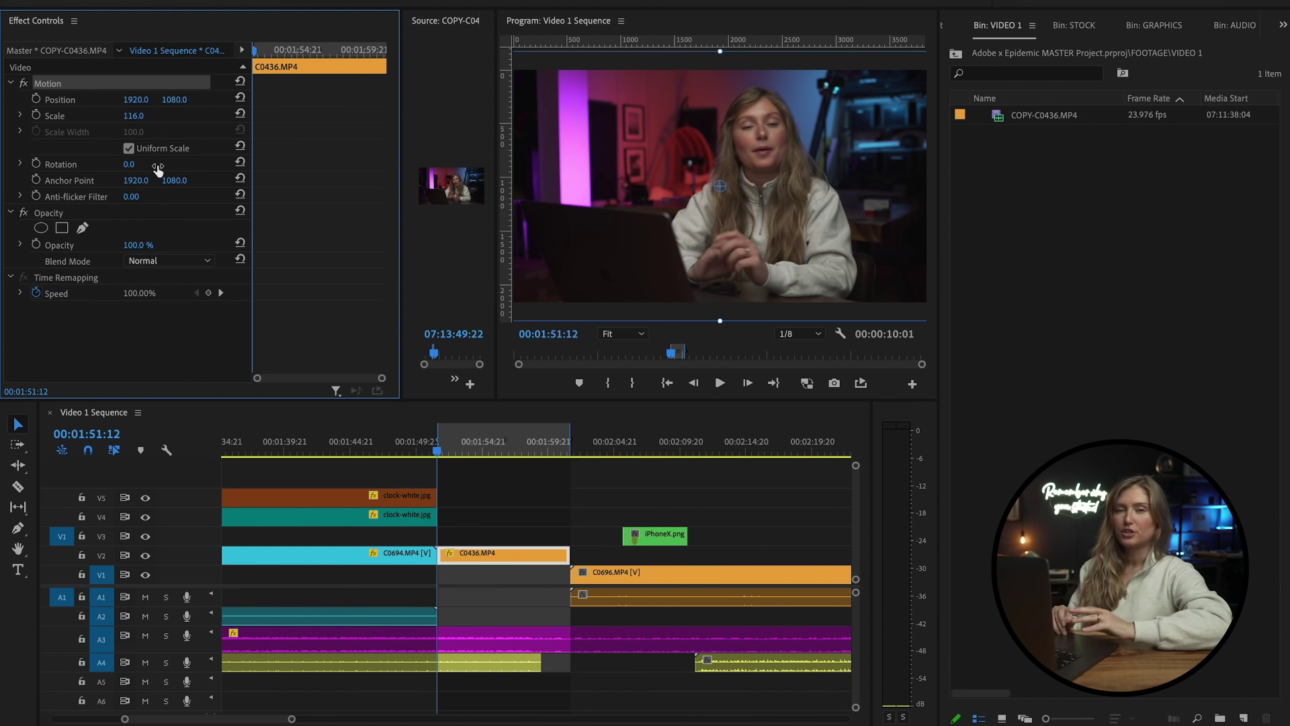
pyautogui.click(37, 115)
# - Keyframe Scale at 125 at 00:02:01:00, then play the push-in from the clip start
pyautogui.moveTo(271, 59); pyautogui.dragTo(383, 50)
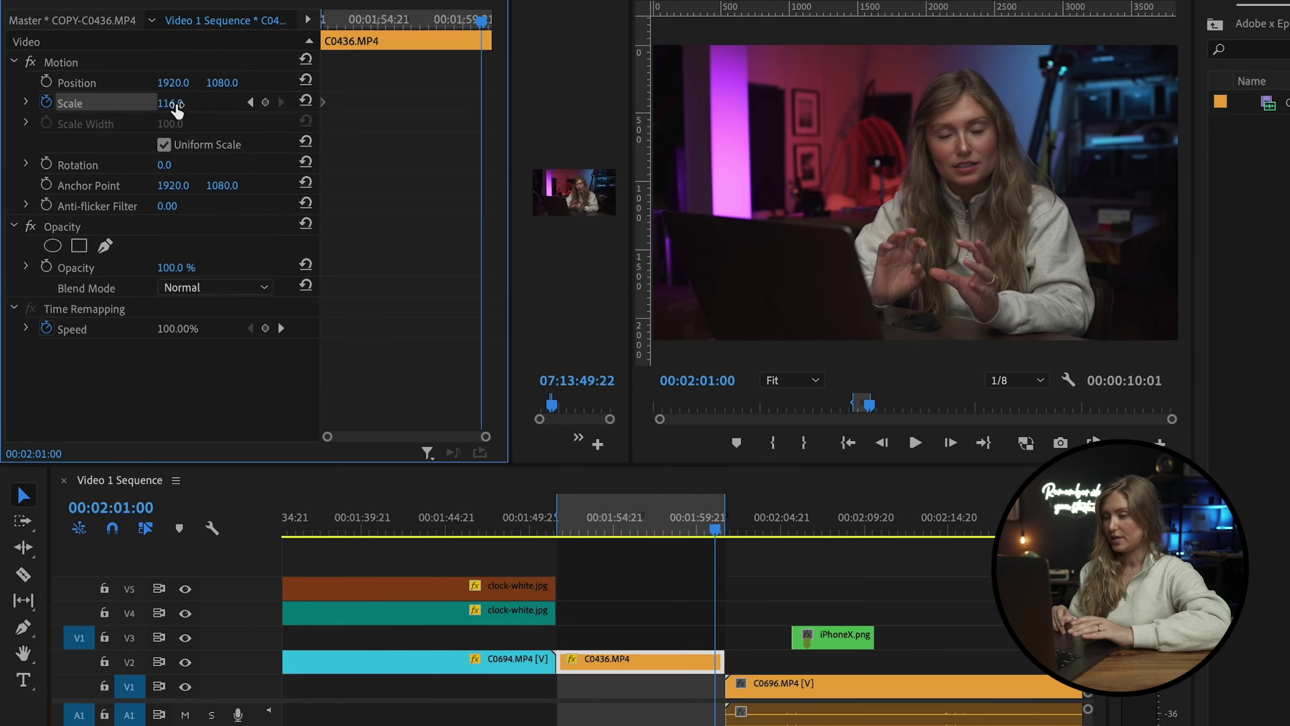
pyautogui.click(174, 105)
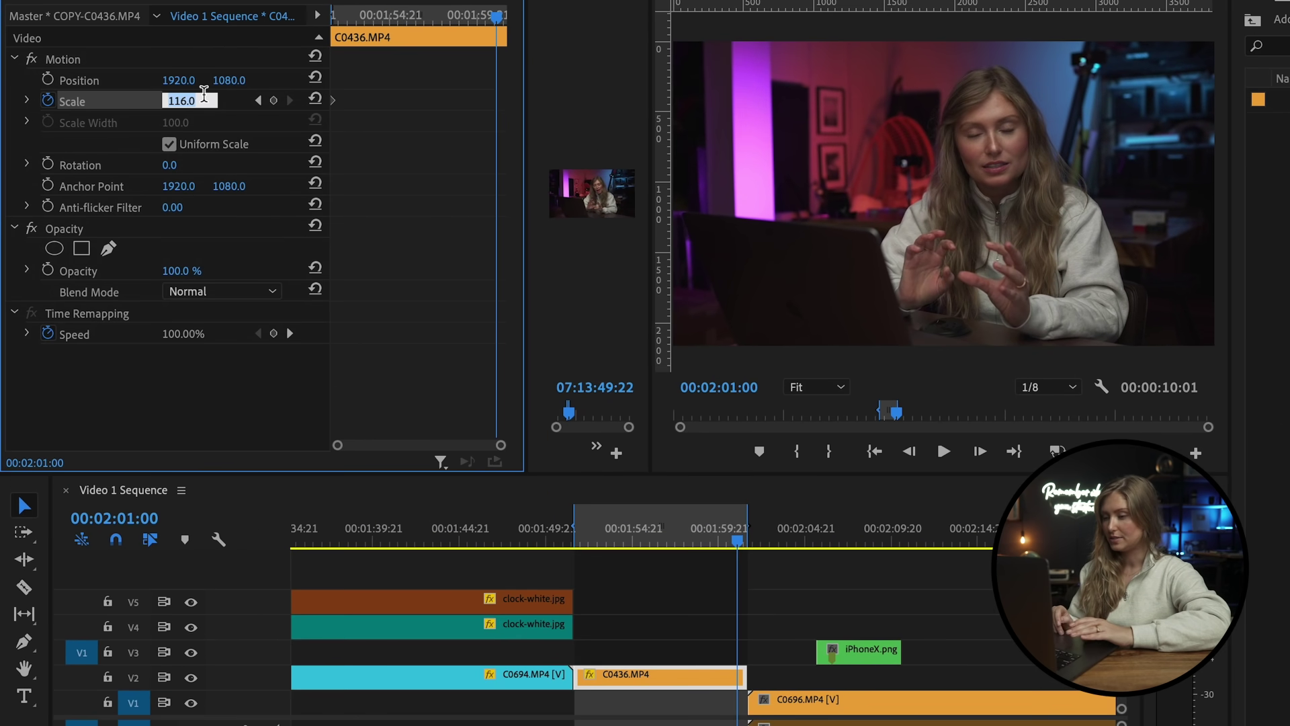
pyautogui.write('125')
pyautogui.press('Return')
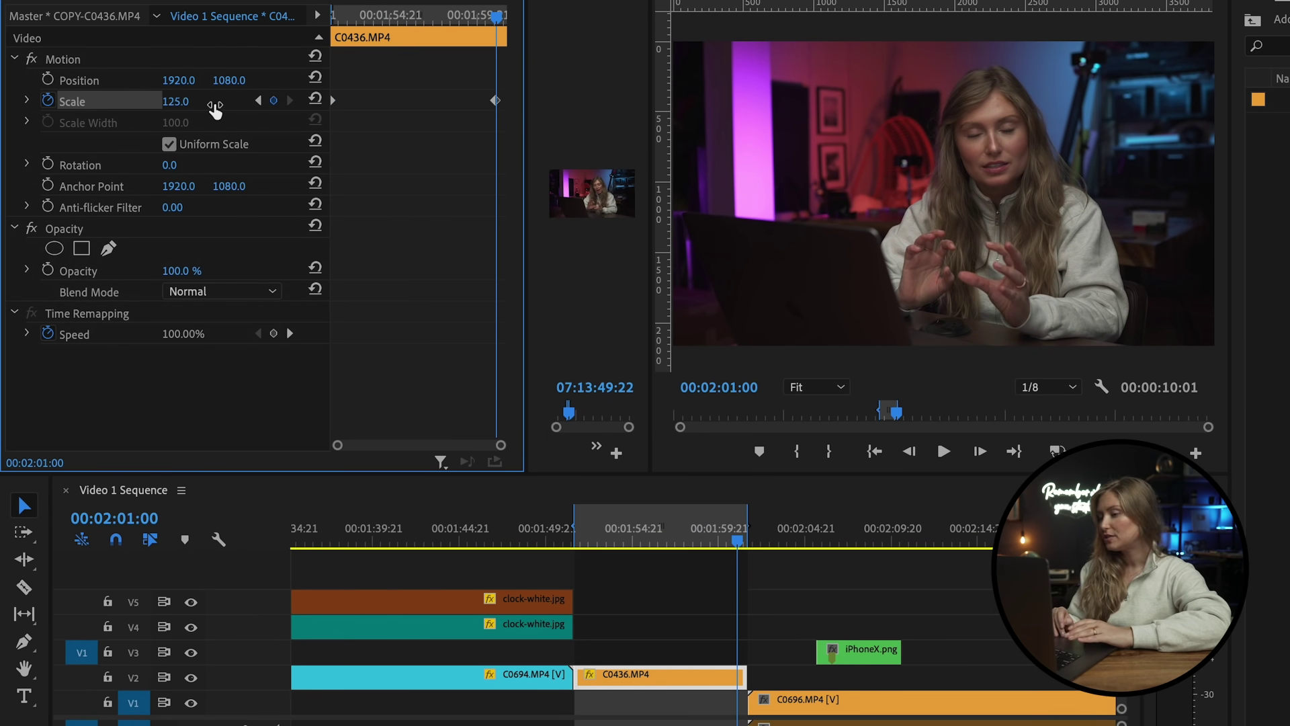
pyautogui.click(676, 579)
pyautogui.press('Up')
pyautogui.press('space')
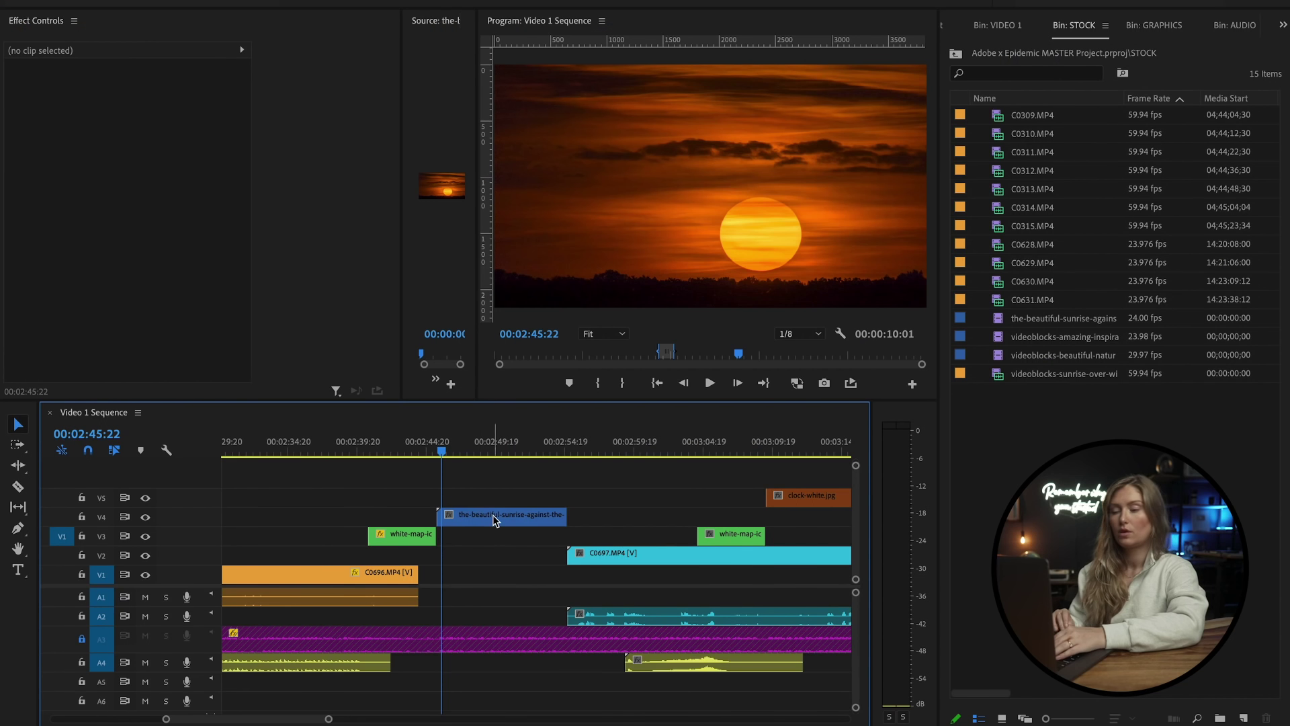
# - Tick Reverse Speed in the sunrise clip's Speed/Duration settings and preview the reversed clip
pyautogui.click(498, 515)
pyautogui.rightClick(510, 519)
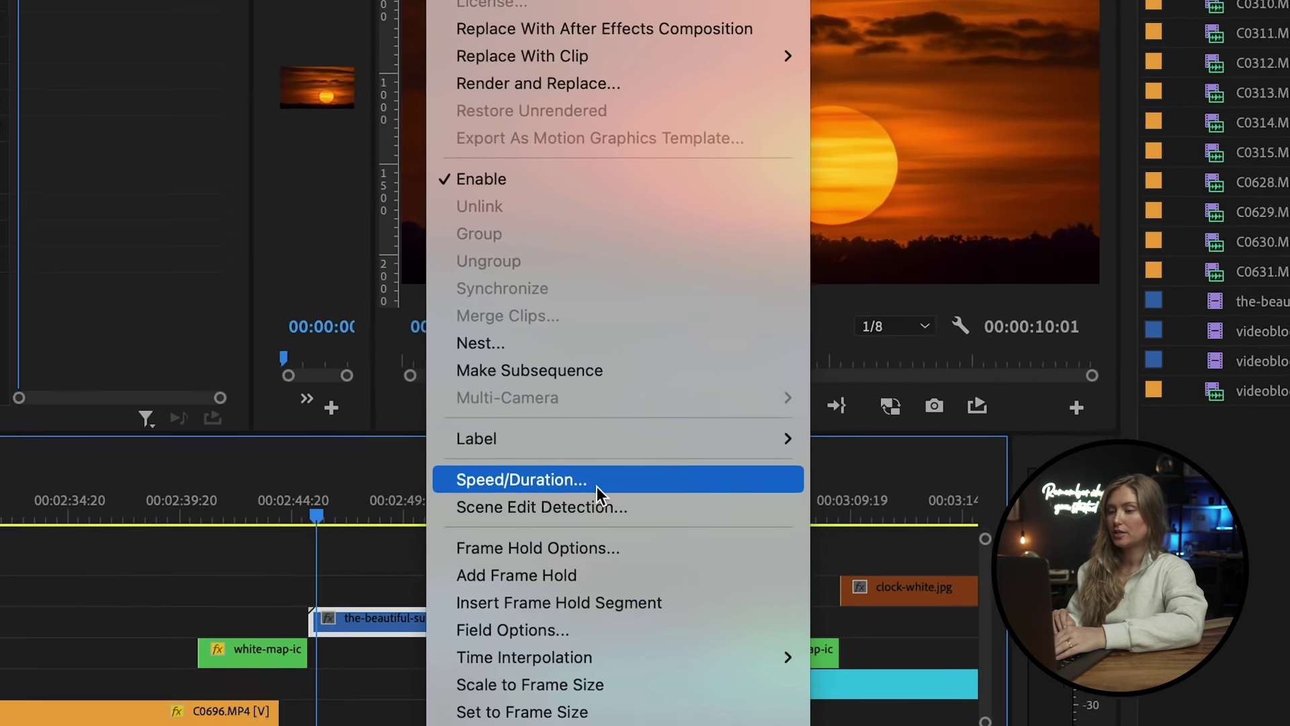
pyautogui.click(617, 432)
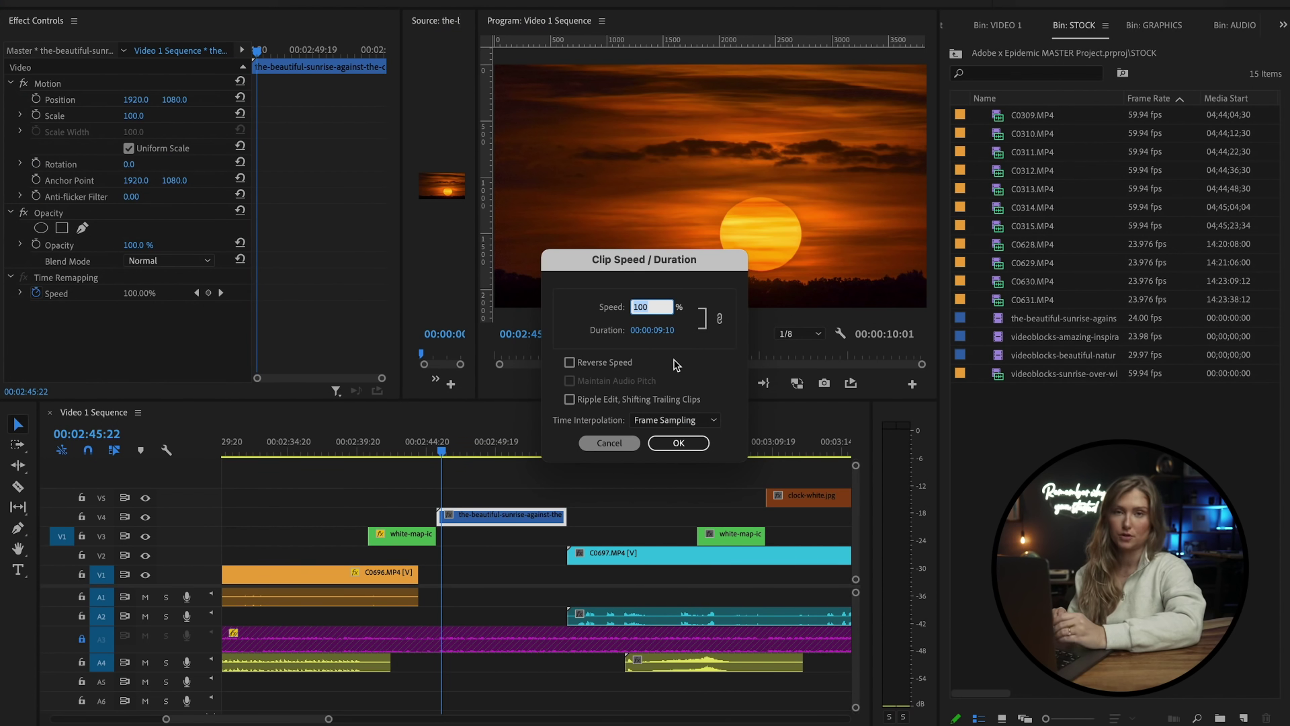
pyautogui.click(582, 365)
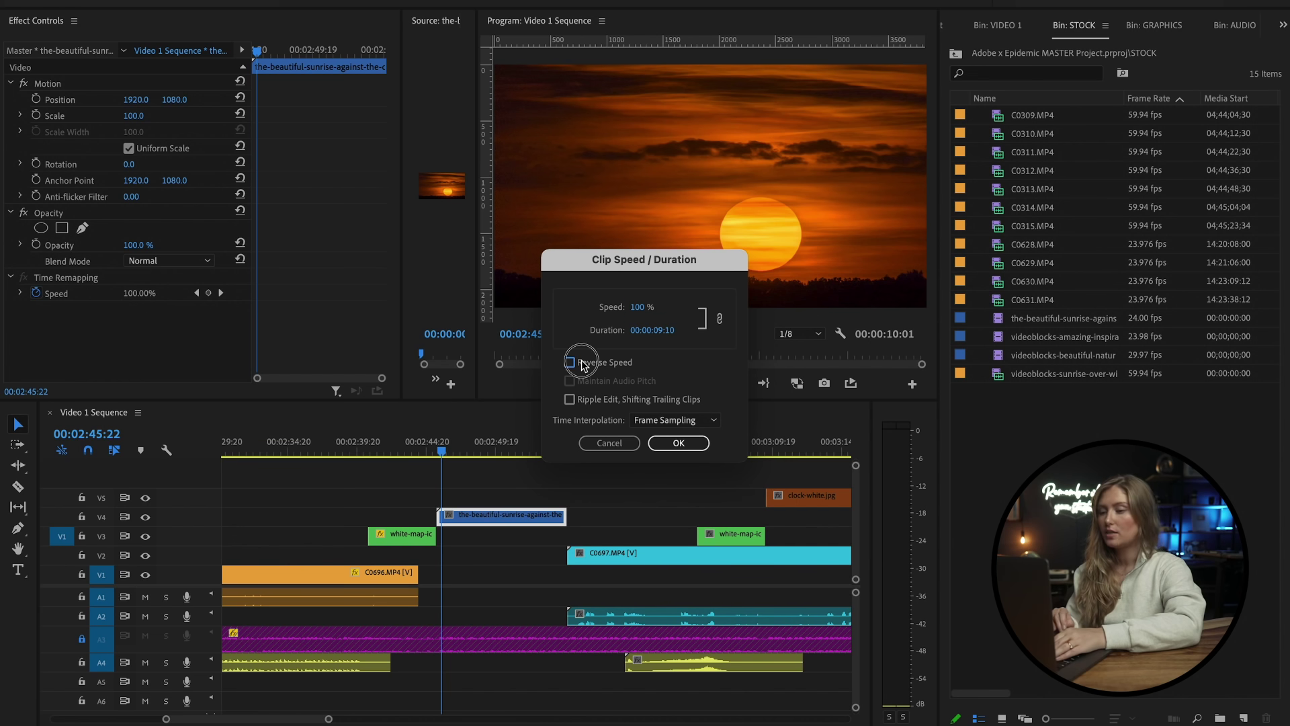
pyautogui.click(681, 443)
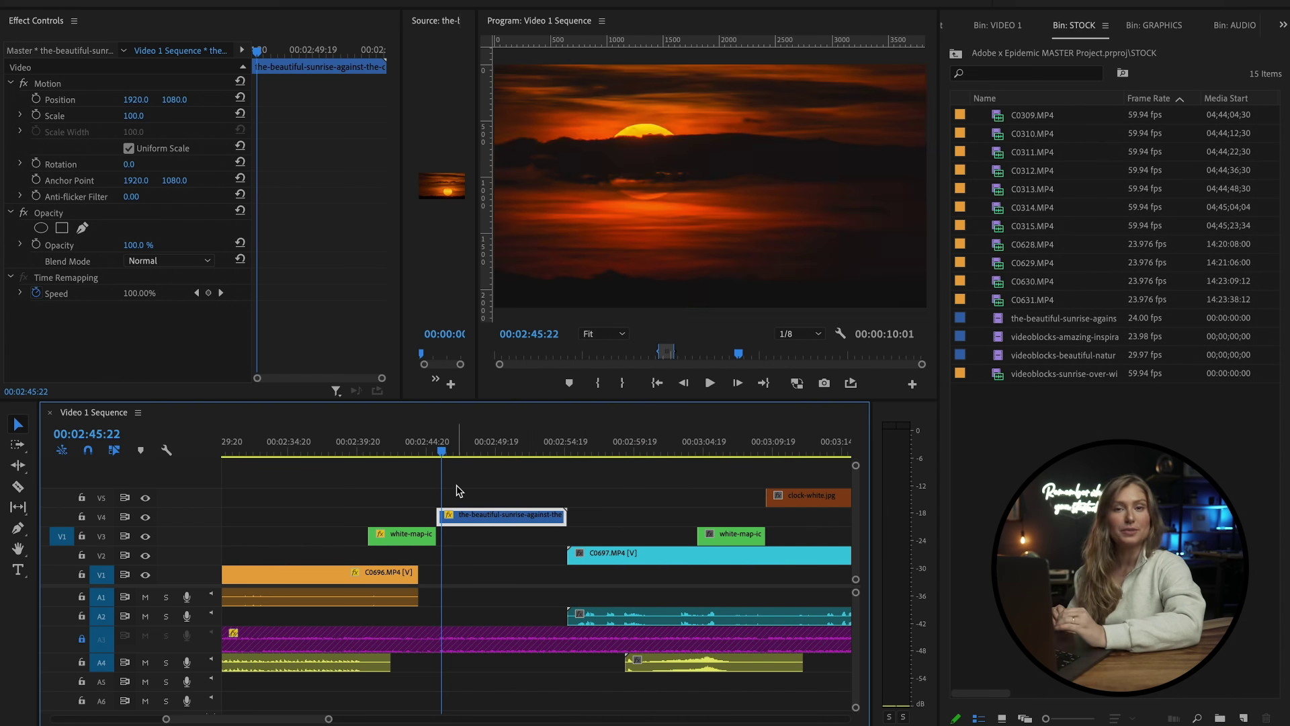
pyautogui.press('space')
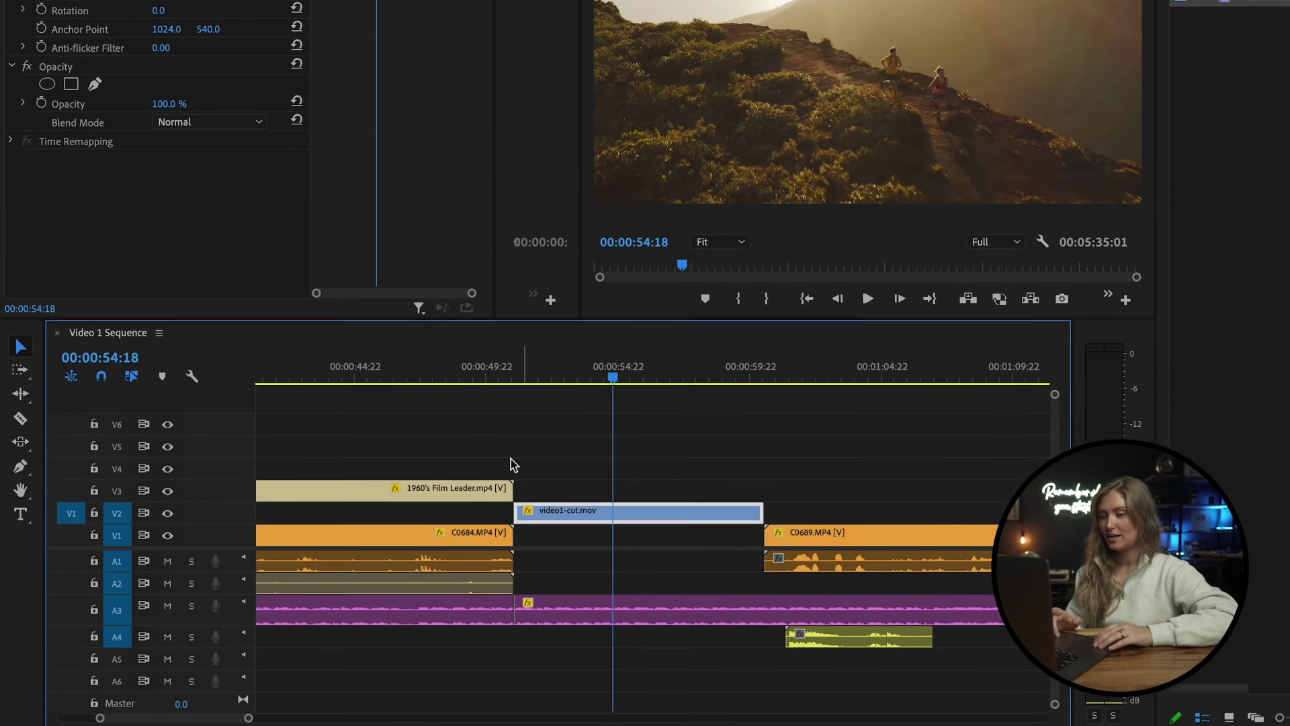
# - Split video1-cut.mov on V2 at the playhead using the Razor tool and Ctrl+K
pyautogui.click(19, 451)
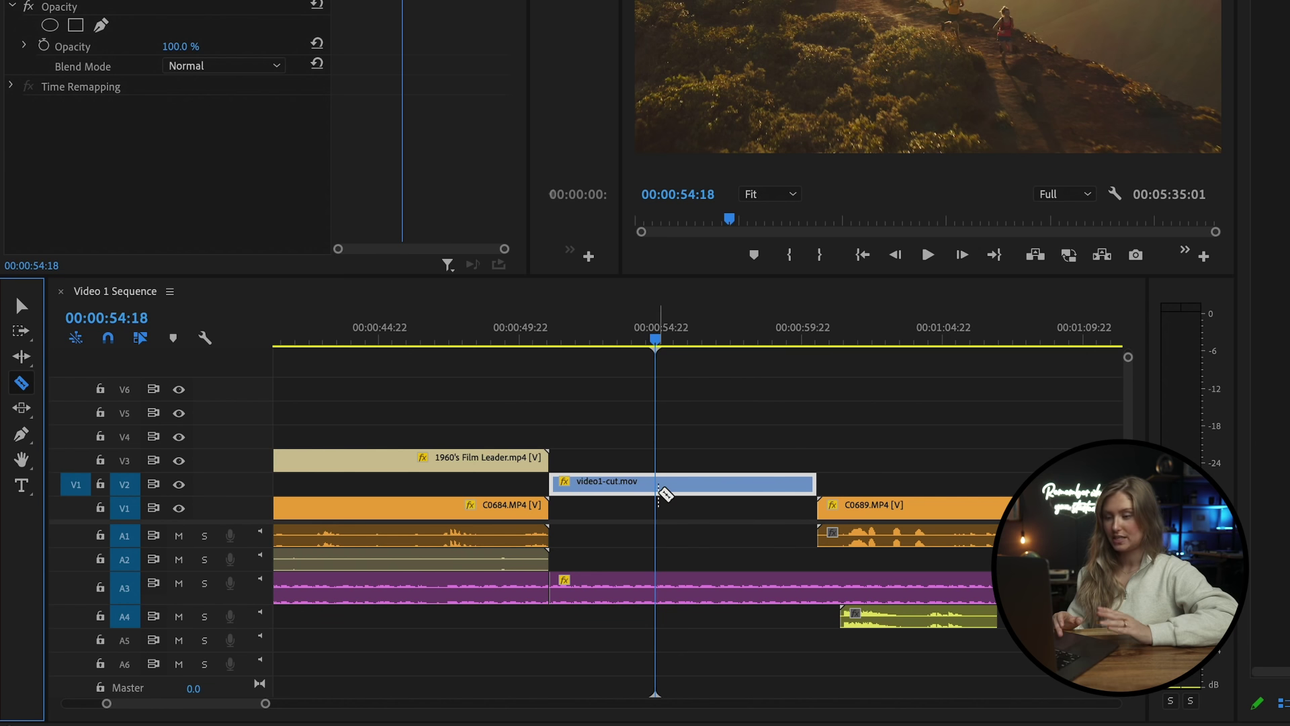
pyautogui.click(660, 489)
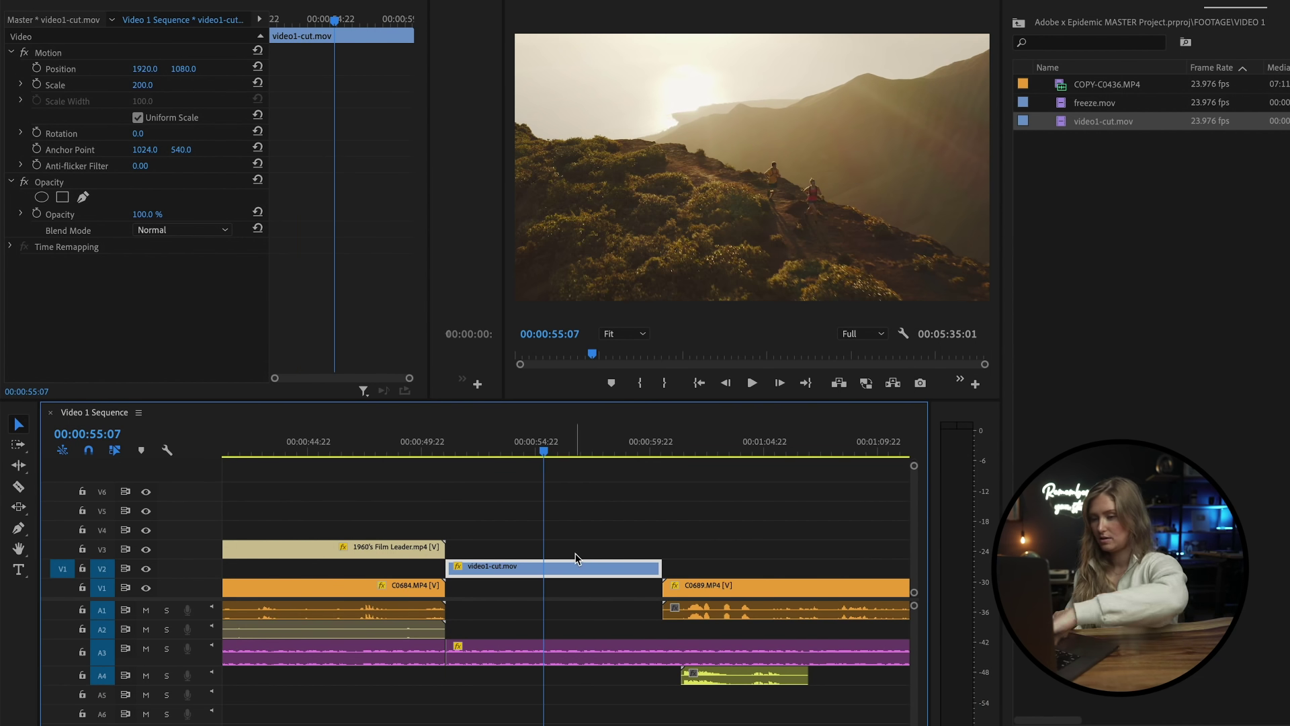
pyautogui.hotkey('ctrl', 'k')
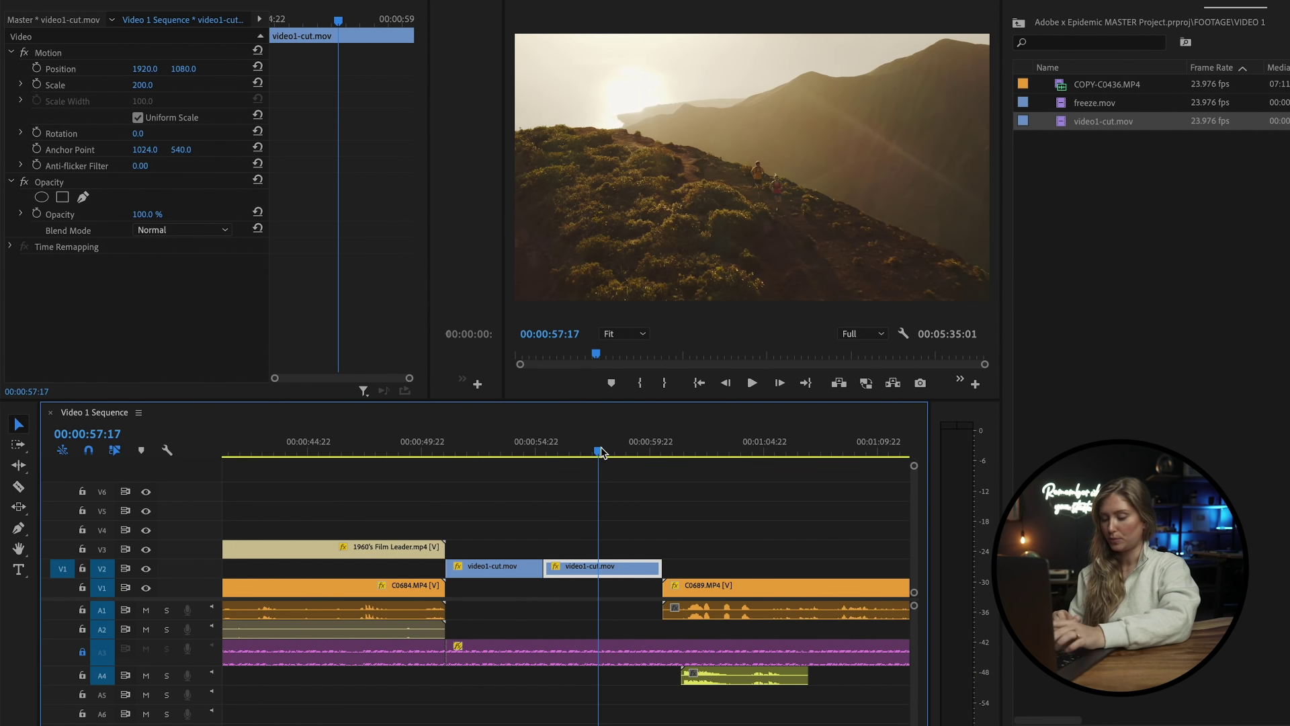
# - Ripple-trim the second video1-cut.mov piece with Q, then undo to restore its length
pyautogui.press('q')
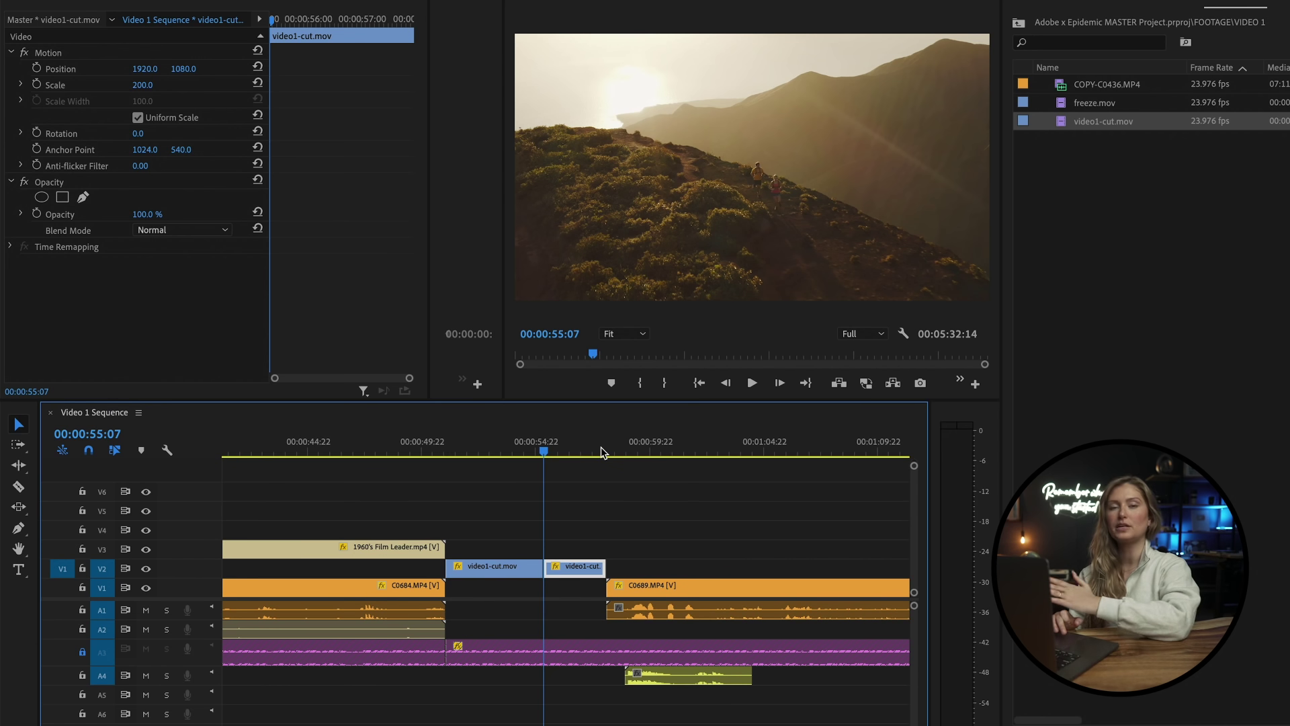
pyautogui.hotkey('ctrl', 'z')
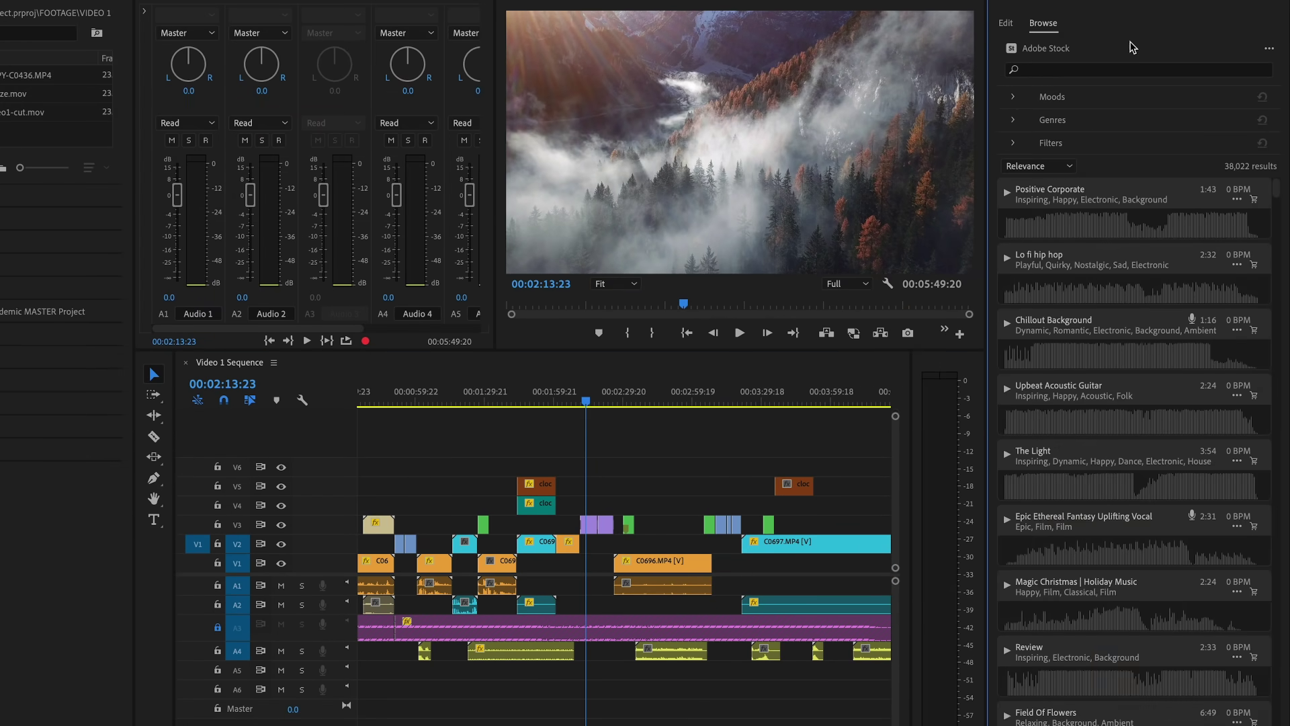
# - Filter stock music to Epidemic Sound, higher tempo, 2:14 minimum duration and the Inspiring mood
pyautogui.click(1015, 143)
pyautogui.click(1053, 314)
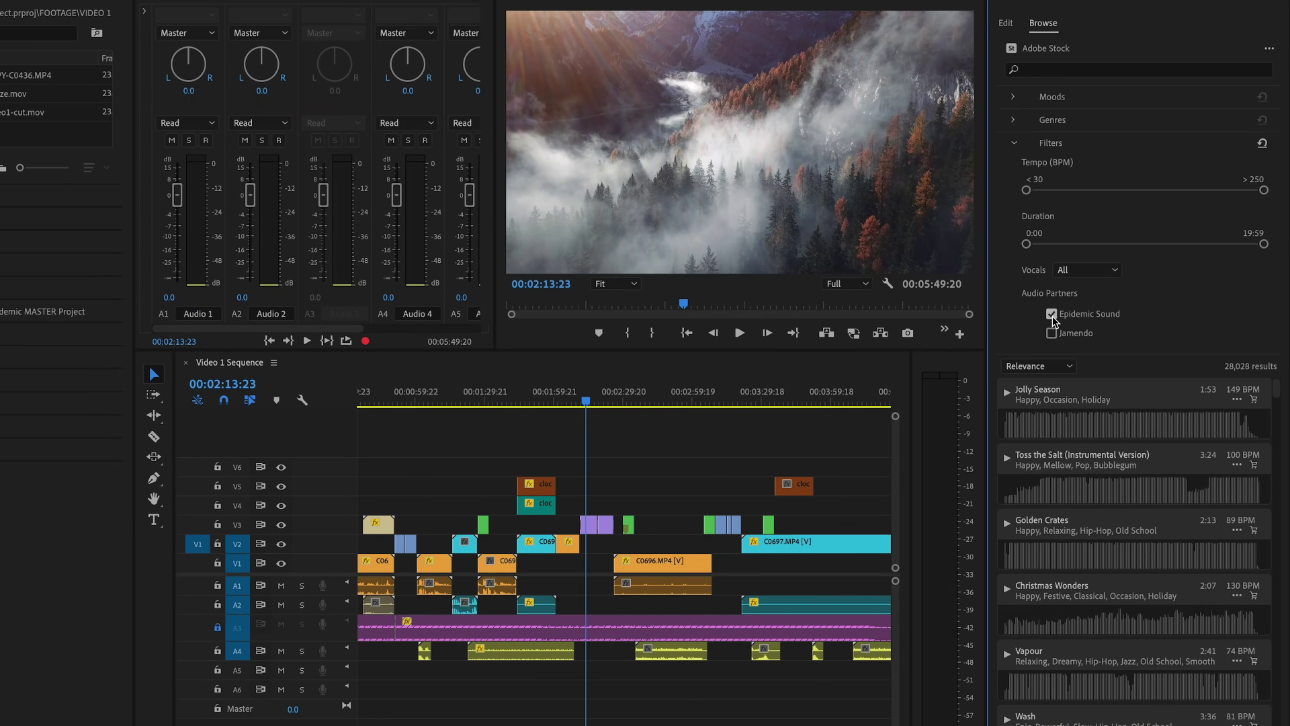
pyautogui.moveTo(1026, 191); pyautogui.dragTo(1082, 190)
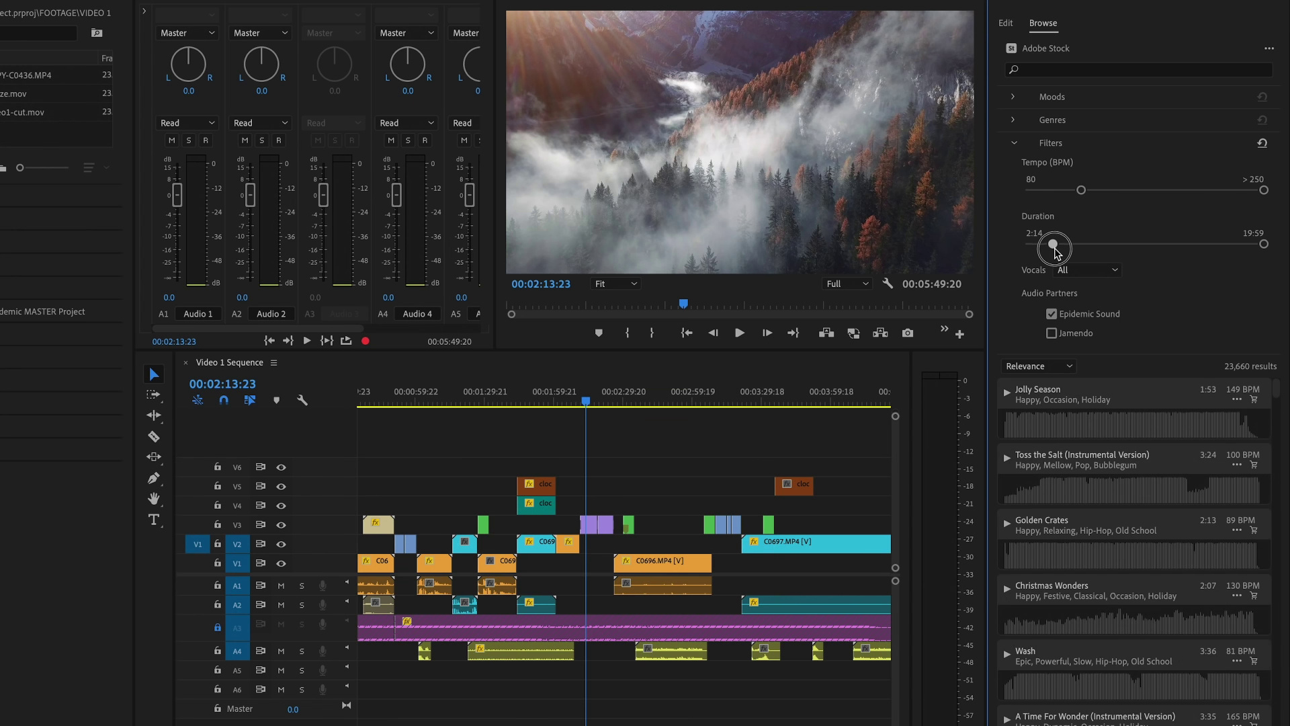
pyautogui.moveTo(1052, 252); pyautogui.dragTo(1055, 250)
pyautogui.click(1015, 99)
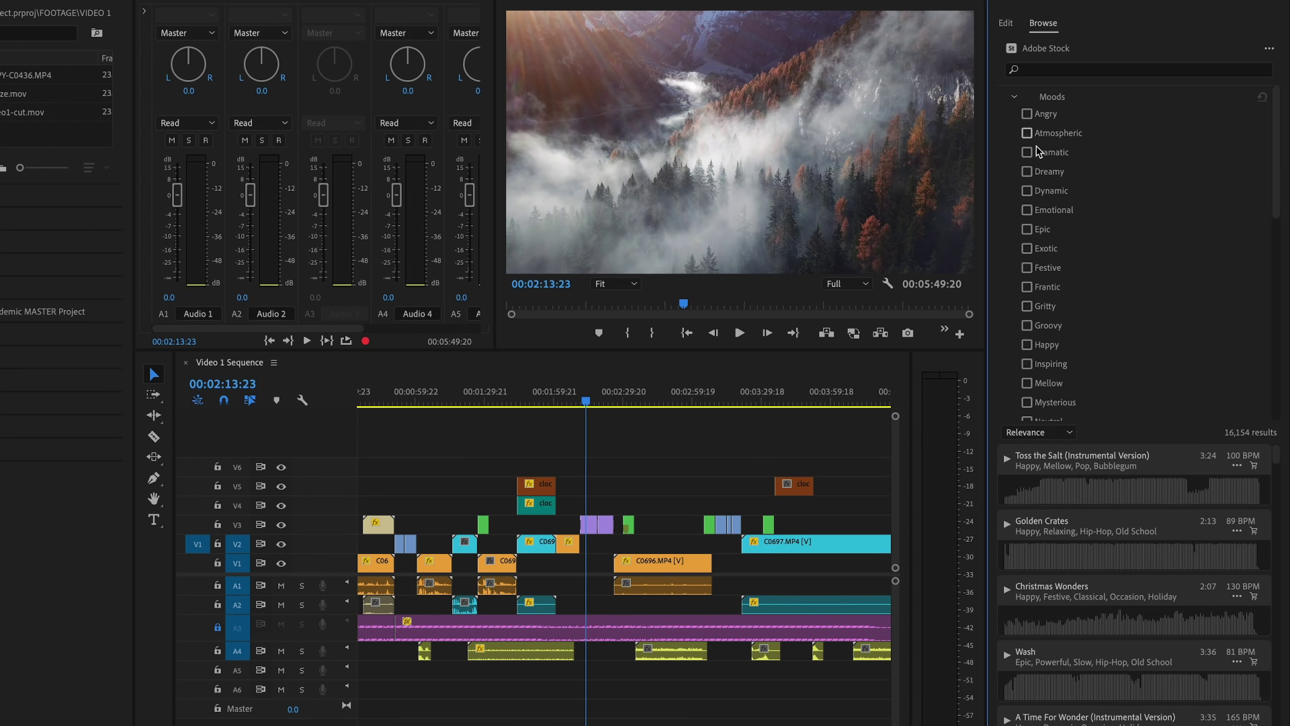
pyautogui.click(1027, 364)
# - Preview results and place A Figure of Speech on audio track A5, moving the playhead to its start
pyautogui.click(1049, 467)
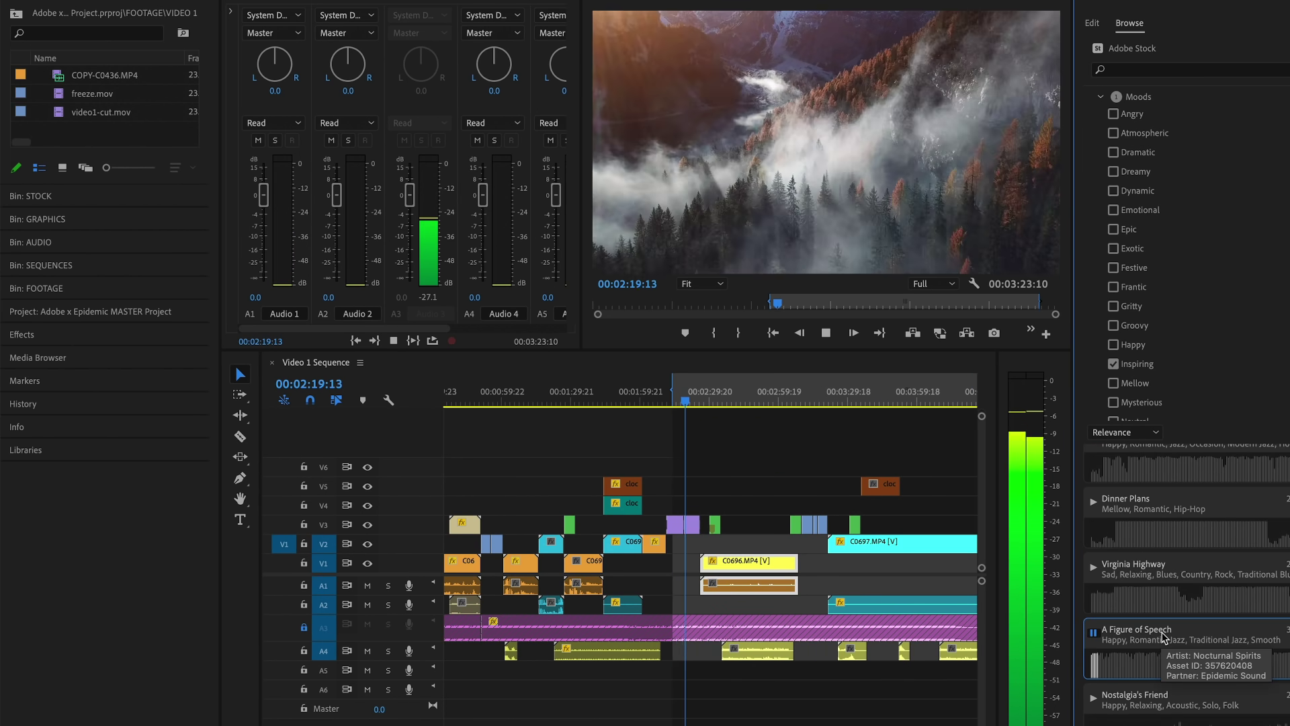
pyautogui.click(1094, 634)
pyautogui.moveTo(1161, 632); pyautogui.dragTo(677, 672)
pyautogui.click(670, 405)
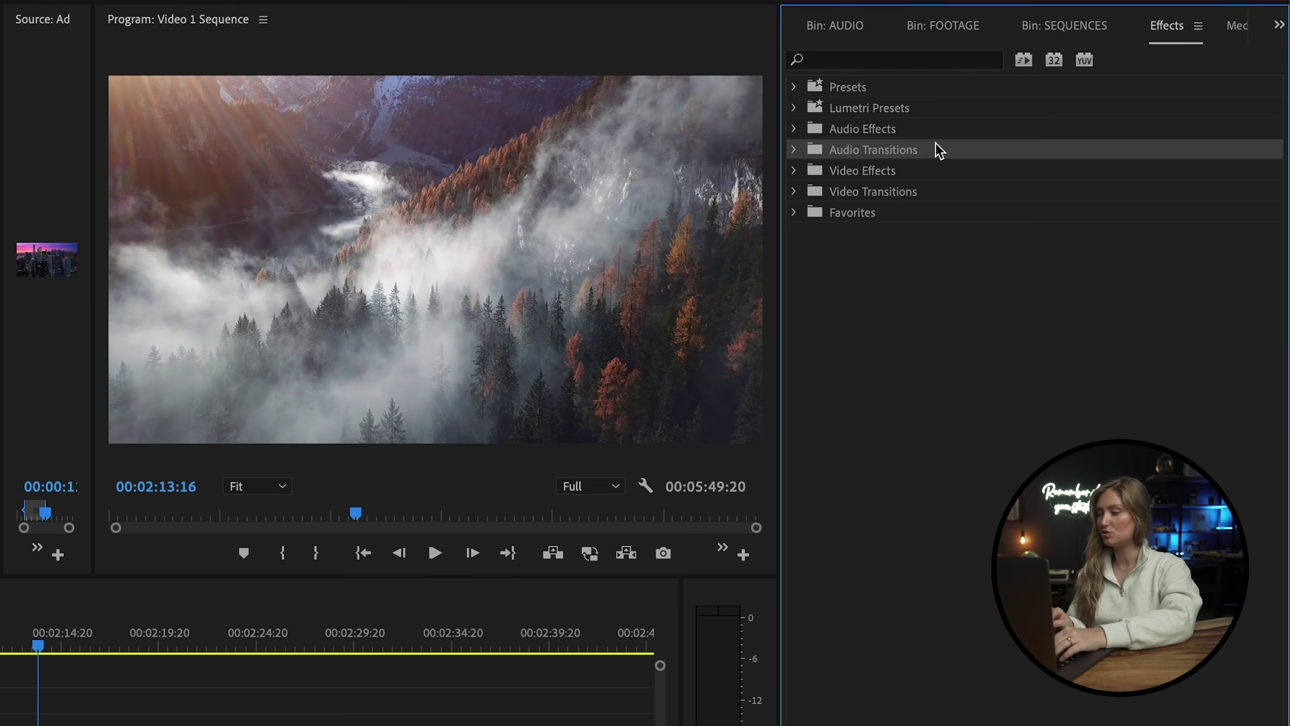
# - Drag Cross Dissolve from Video Transitions > Dissolve onto the V3 edit point
pyautogui.click(928, 192)
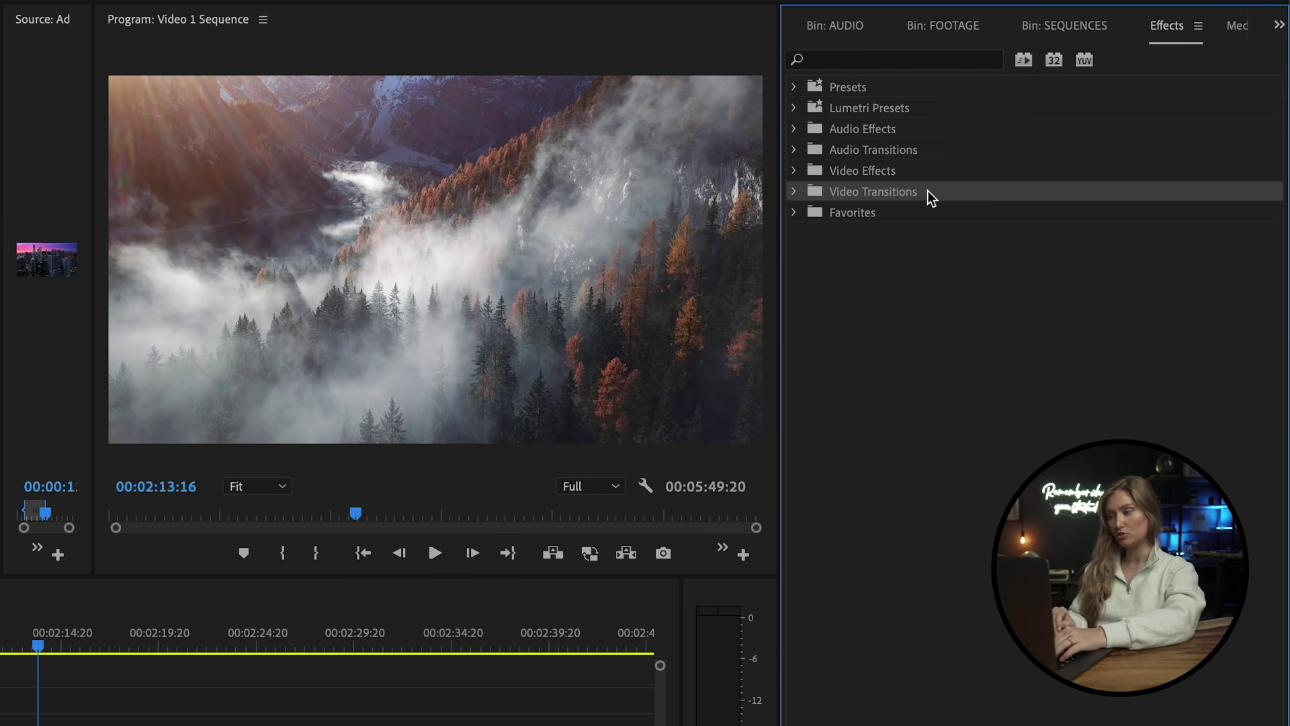
pyautogui.click(794, 192)
pyautogui.click(805, 234)
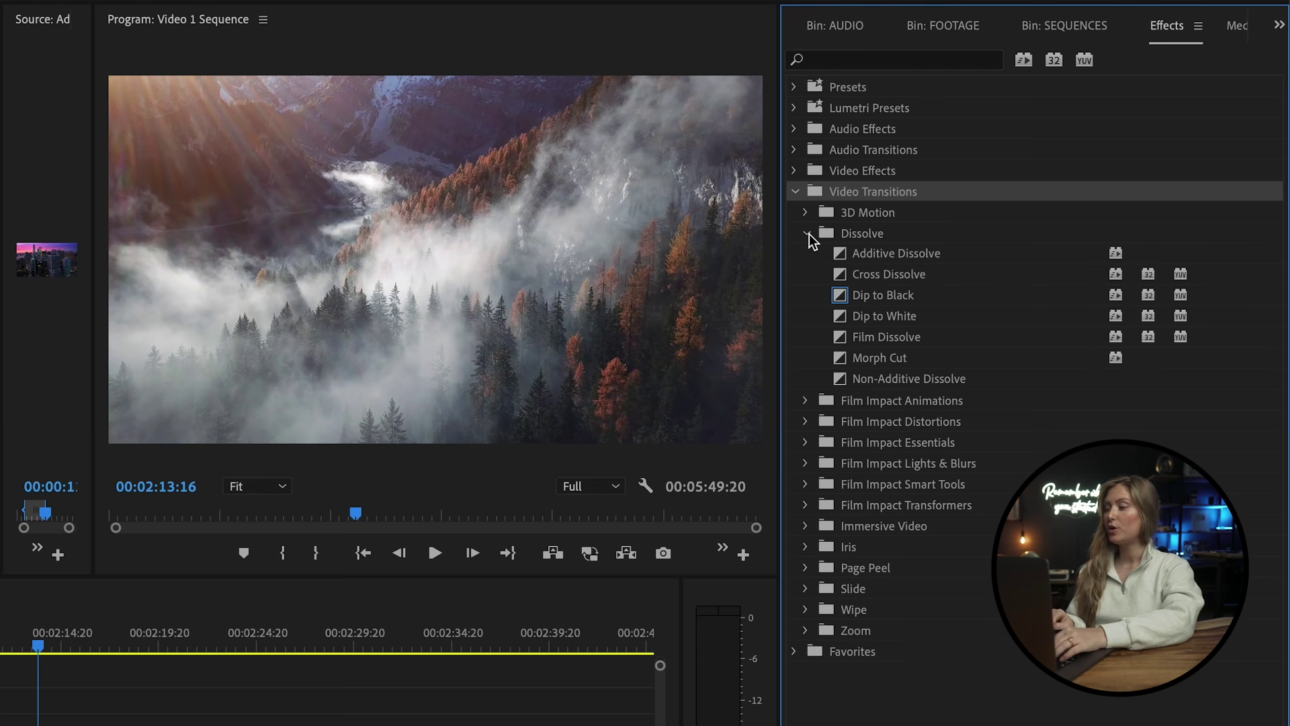
pyautogui.click(870, 280)
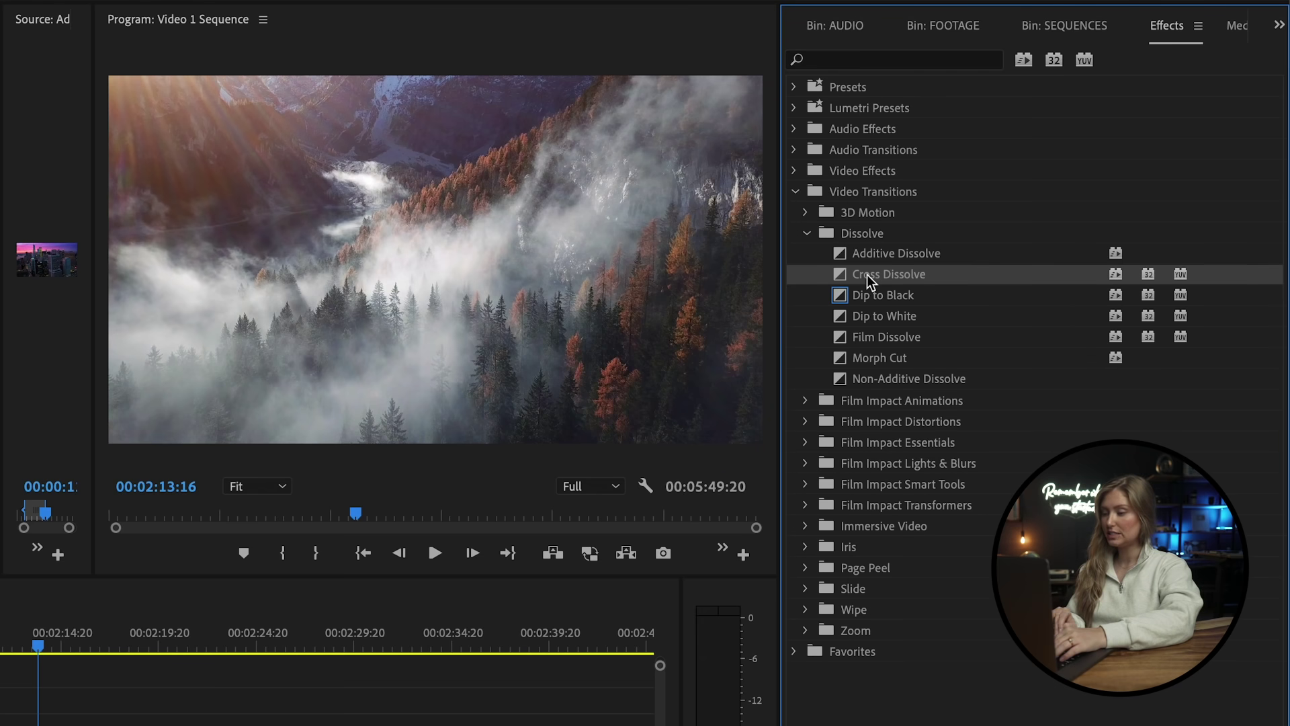
pyautogui.moveTo(869, 280); pyautogui.dragTo(138, 725)
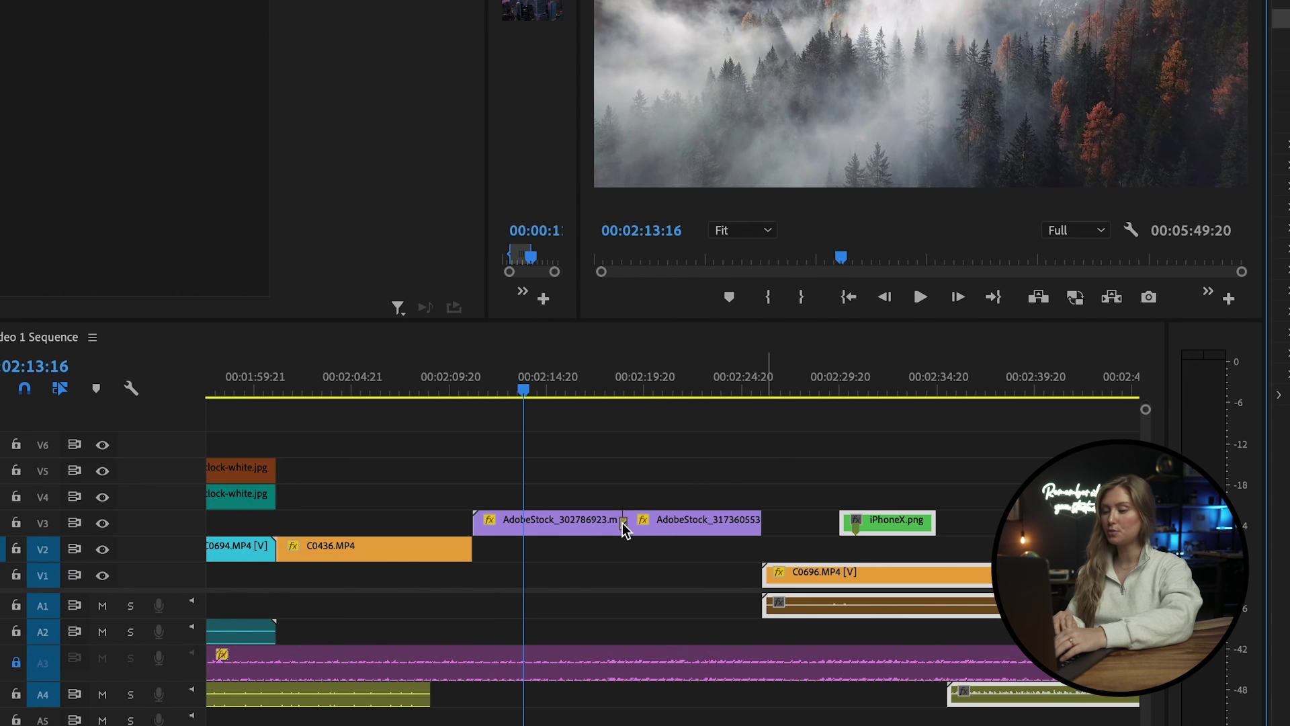
pyautogui.moveTo(624, 528); pyautogui.dragTo(624, 528)
# - Select both AdobeStock clips on V3 and apply the default transition with Shift+D
pyautogui.scroll(5, 623, 528)
pyautogui.click(578, 393)
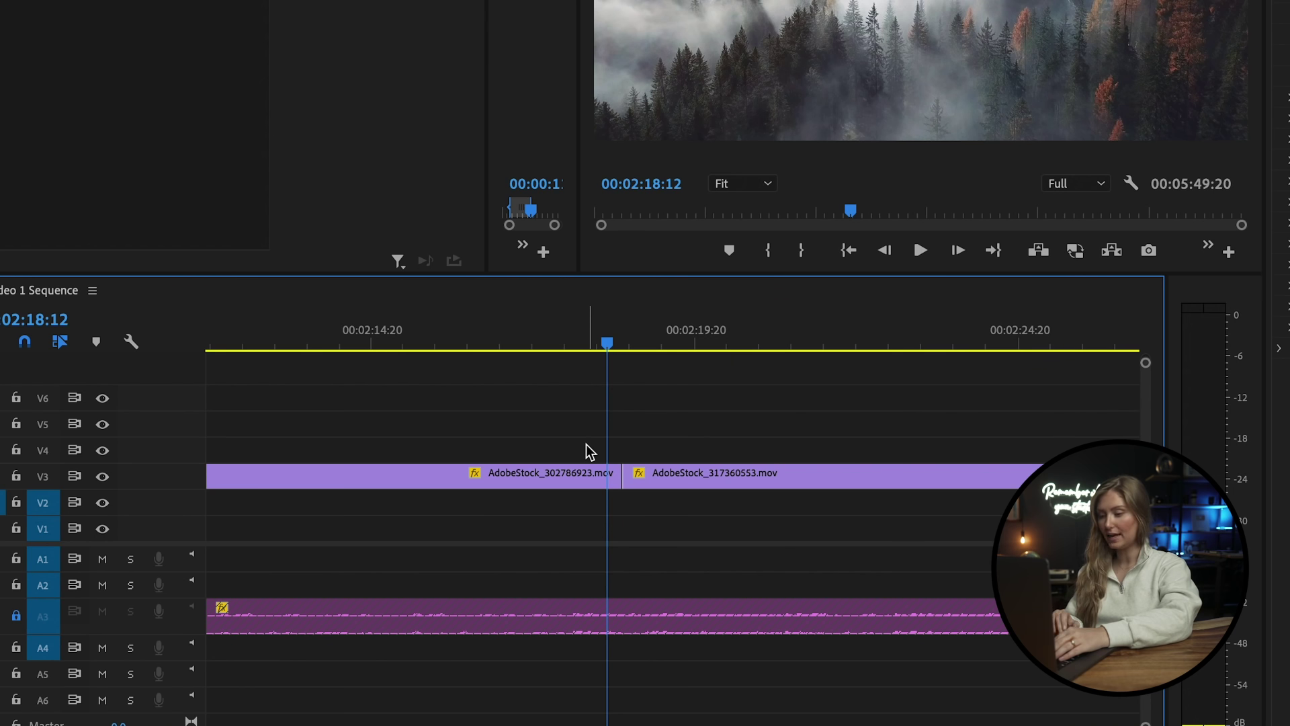
pyautogui.moveTo(586, 445); pyautogui.dragTo(671, 477)
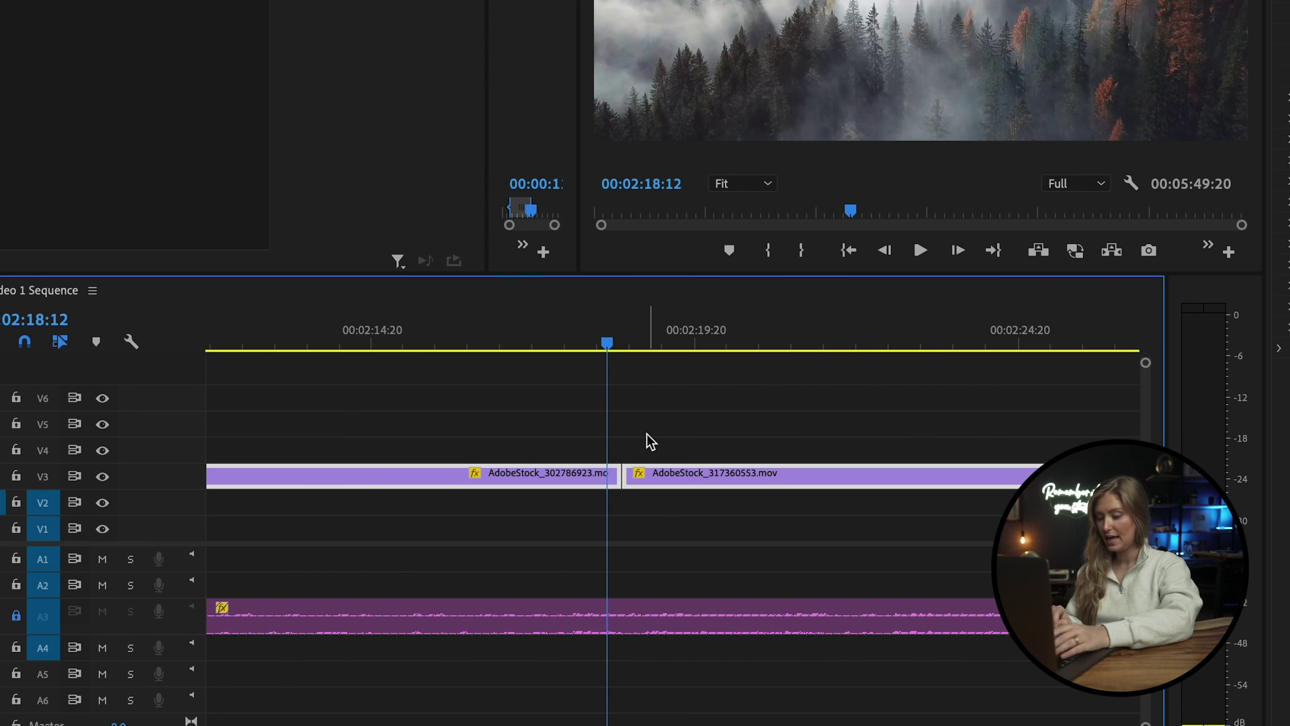
pyautogui.hotkey('shift', 'd')
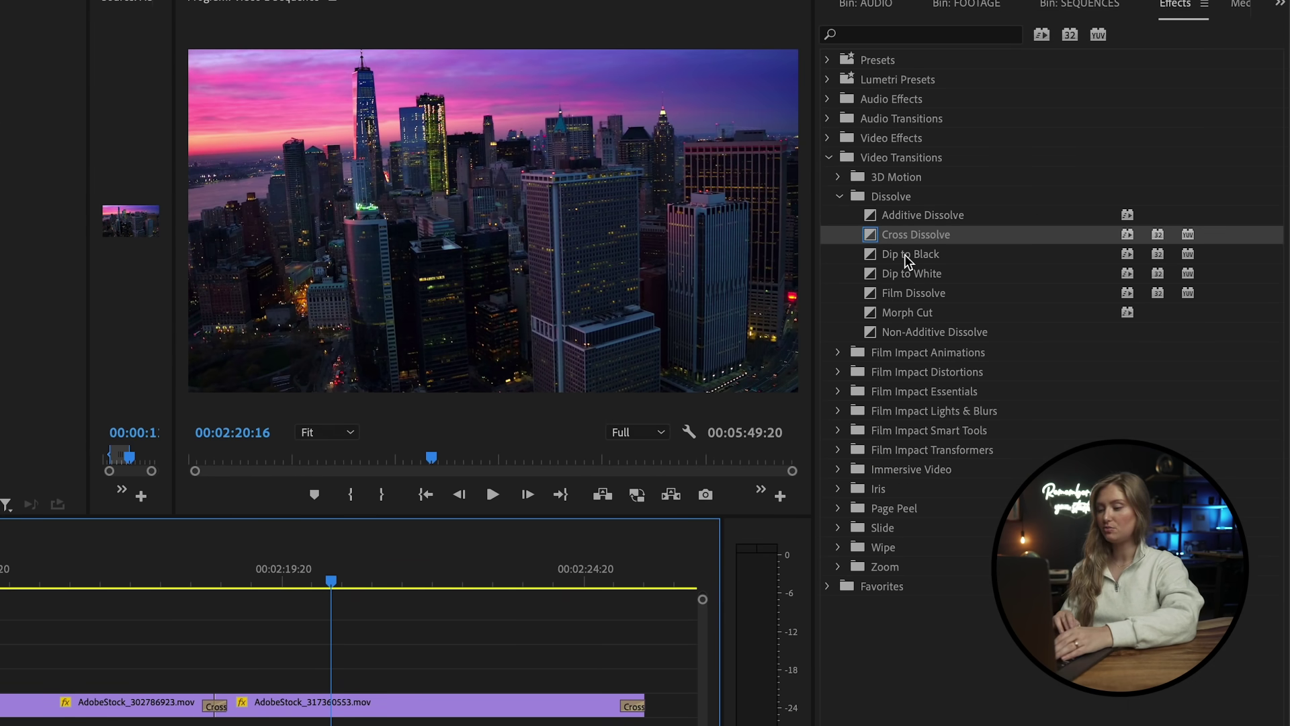
# - Set Dip to Black as the default transition and enter 15 frames in Timeline preferences
pyautogui.rightClick(905, 254)
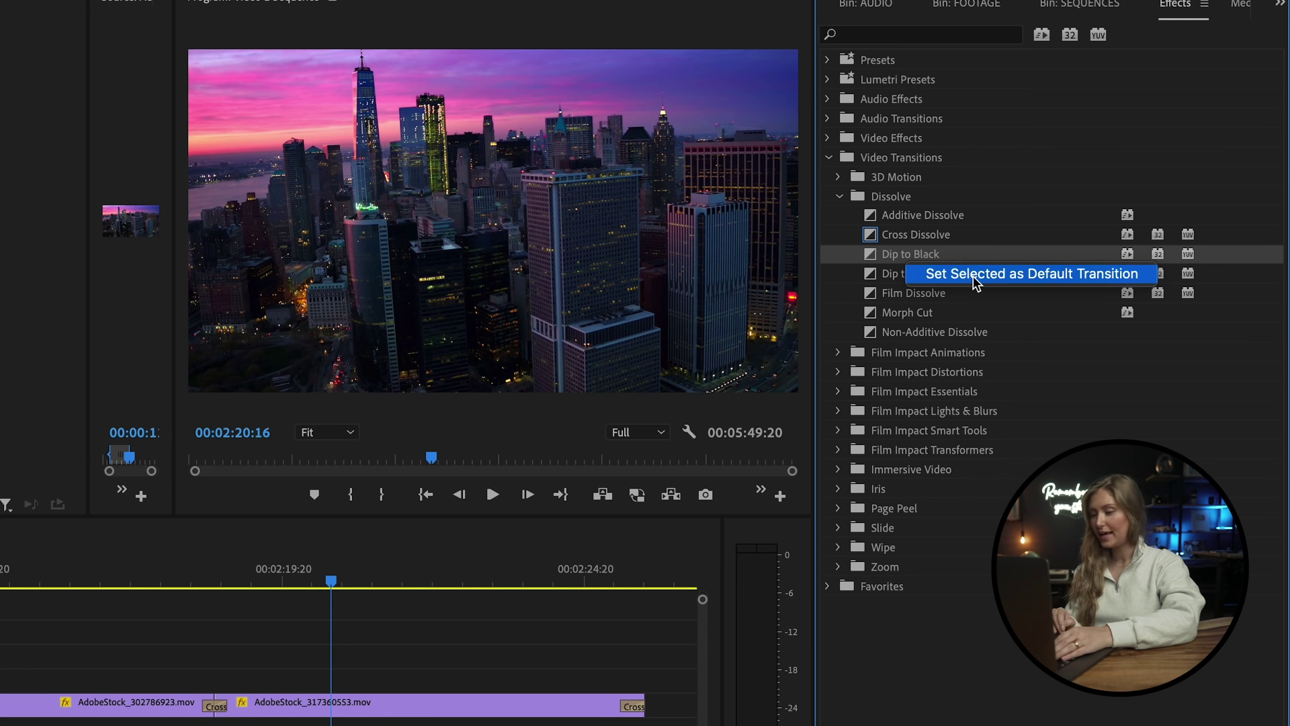
pyautogui.click(974, 278)
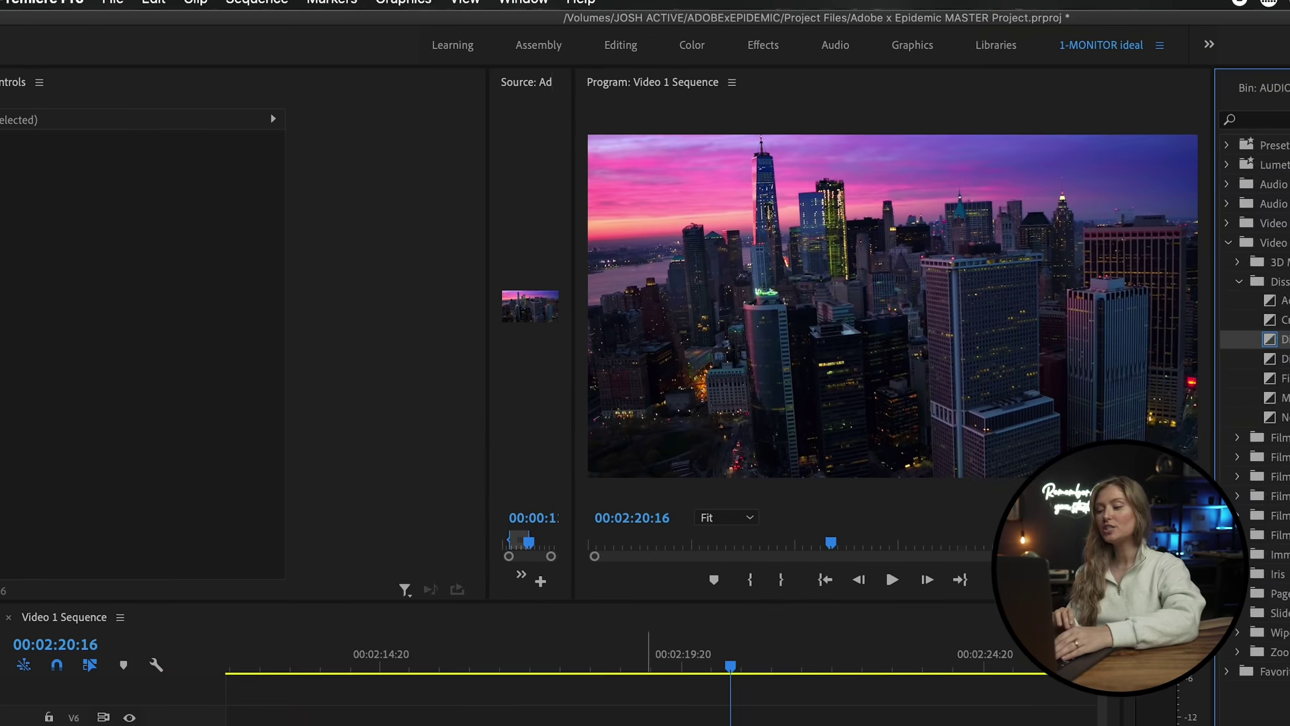
pyautogui.click(46, 0)
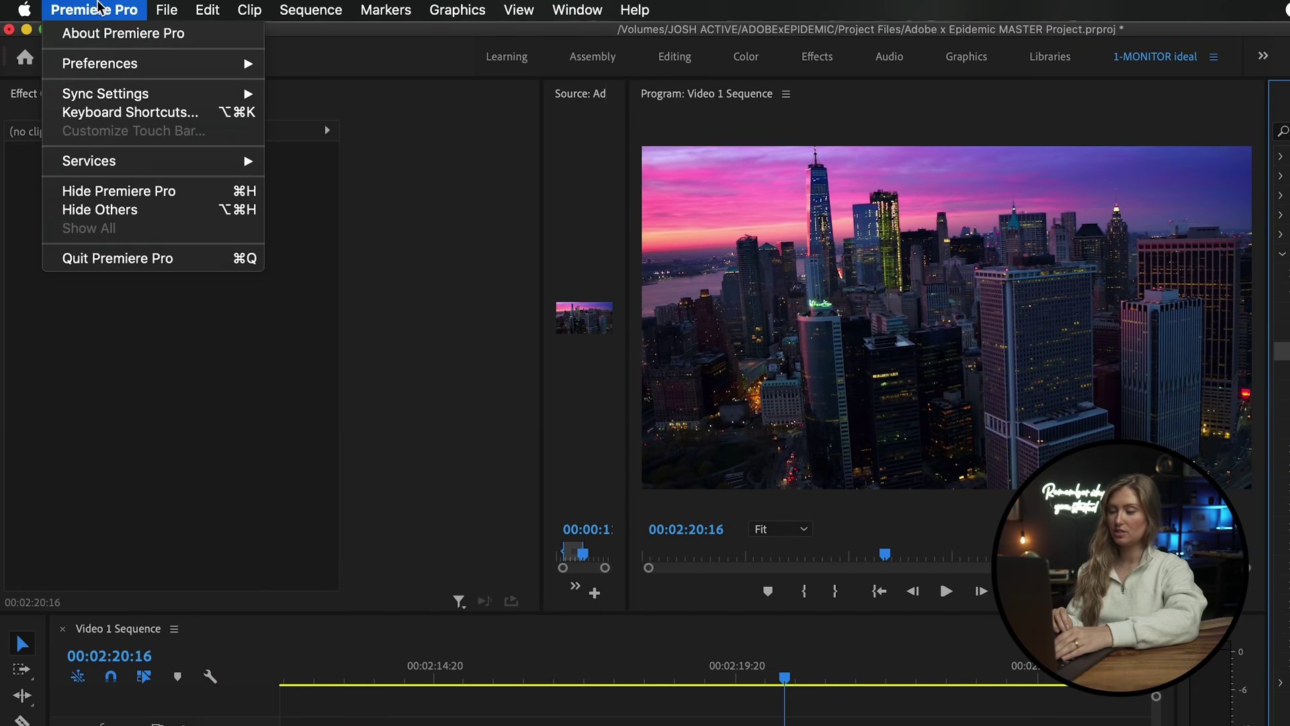
pyautogui.moveTo(128, 63)
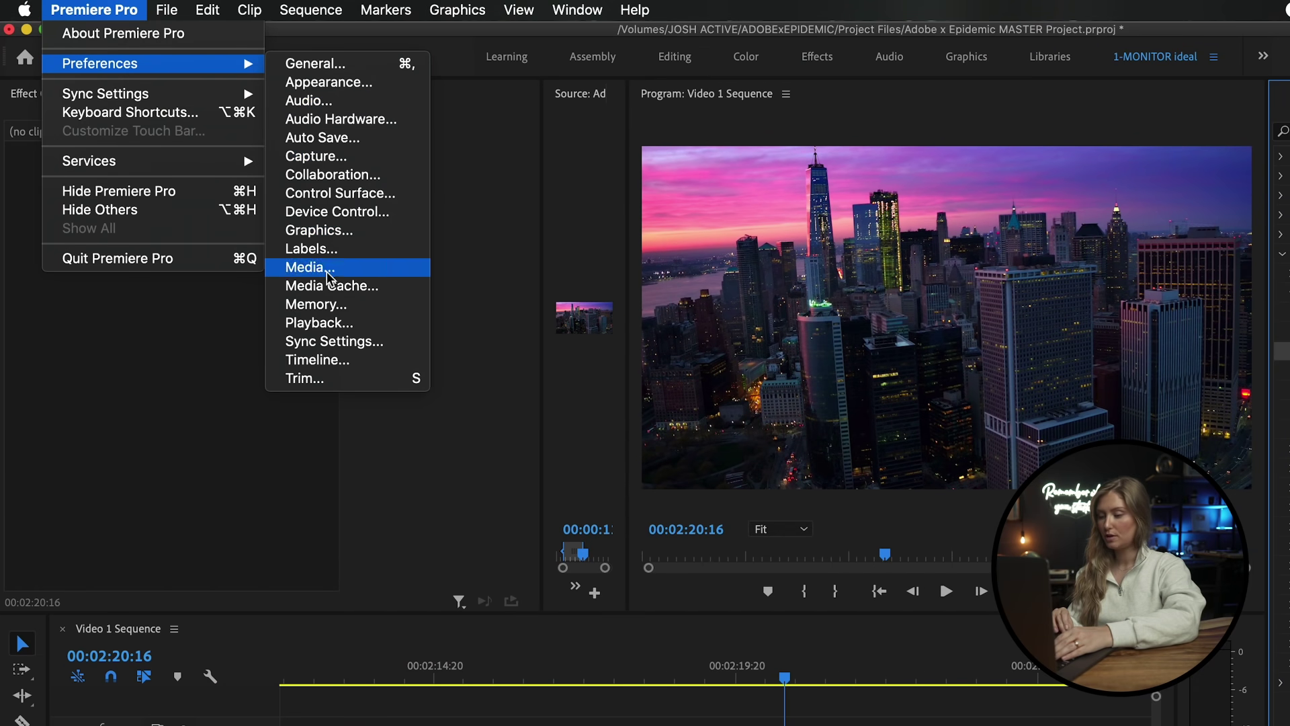
pyautogui.click(344, 365)
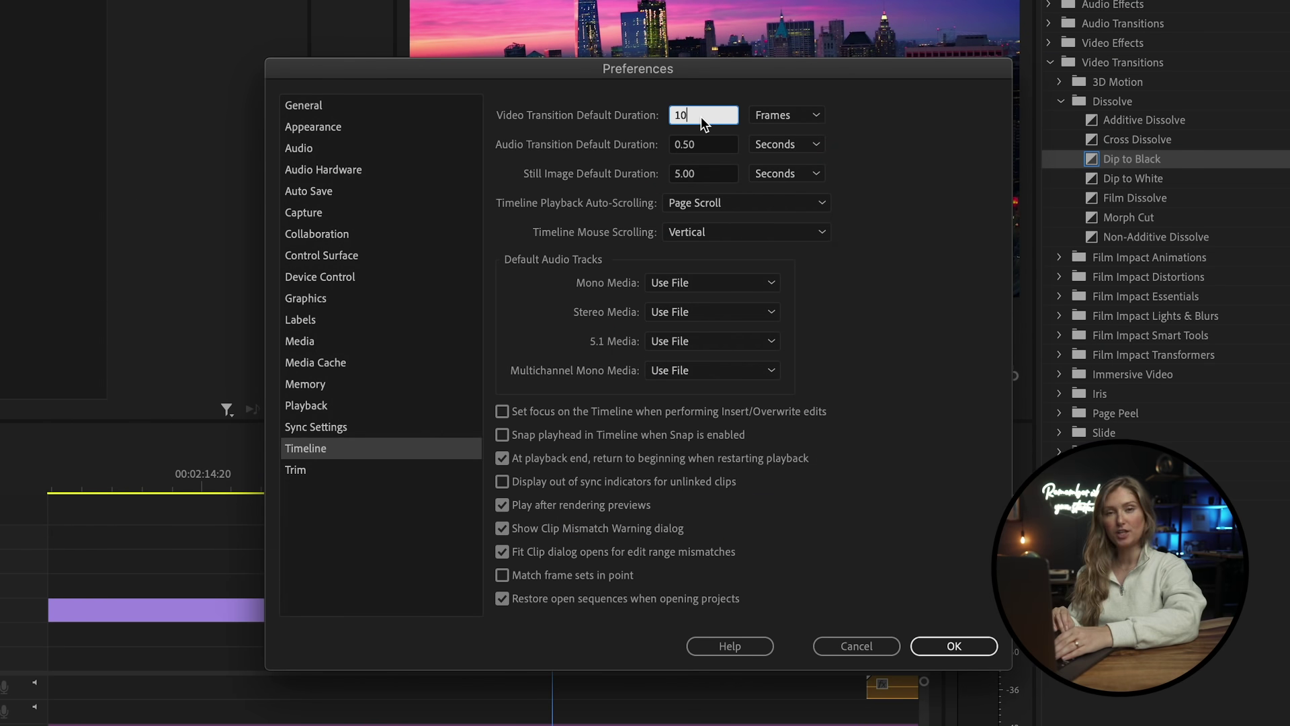
pyautogui.click(702, 119)
pyautogui.write('15')
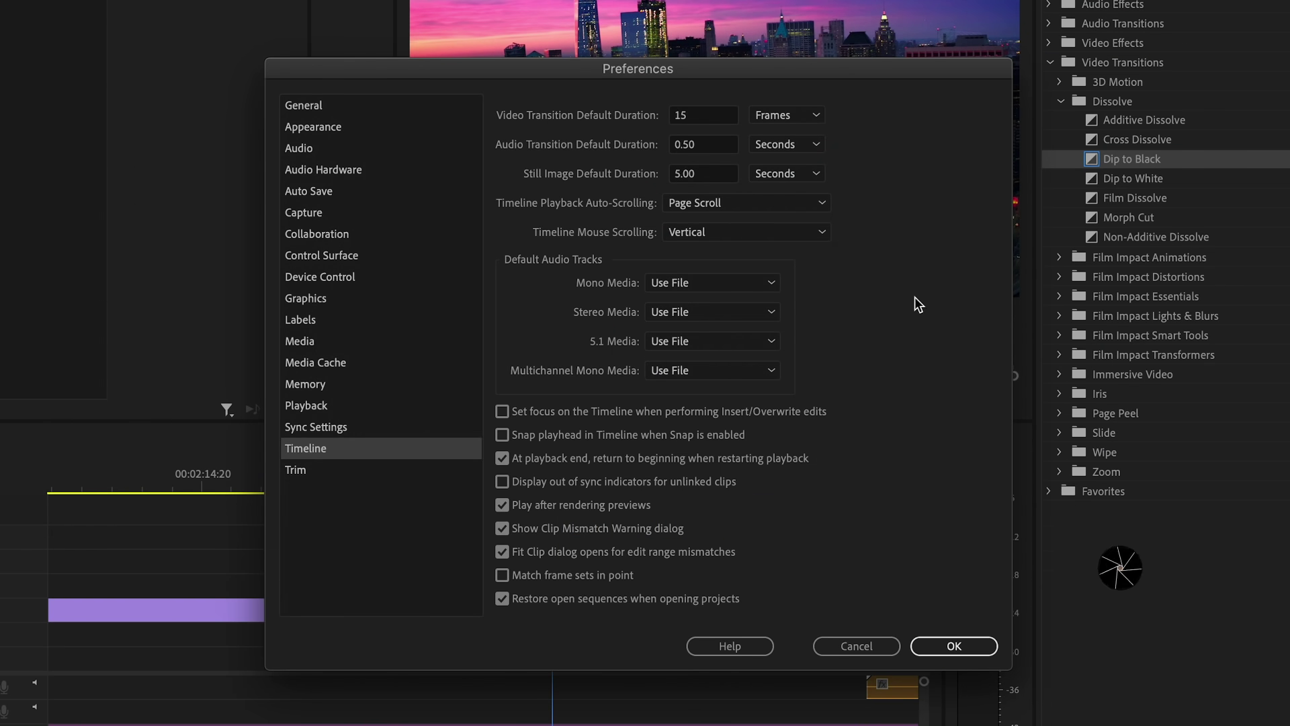